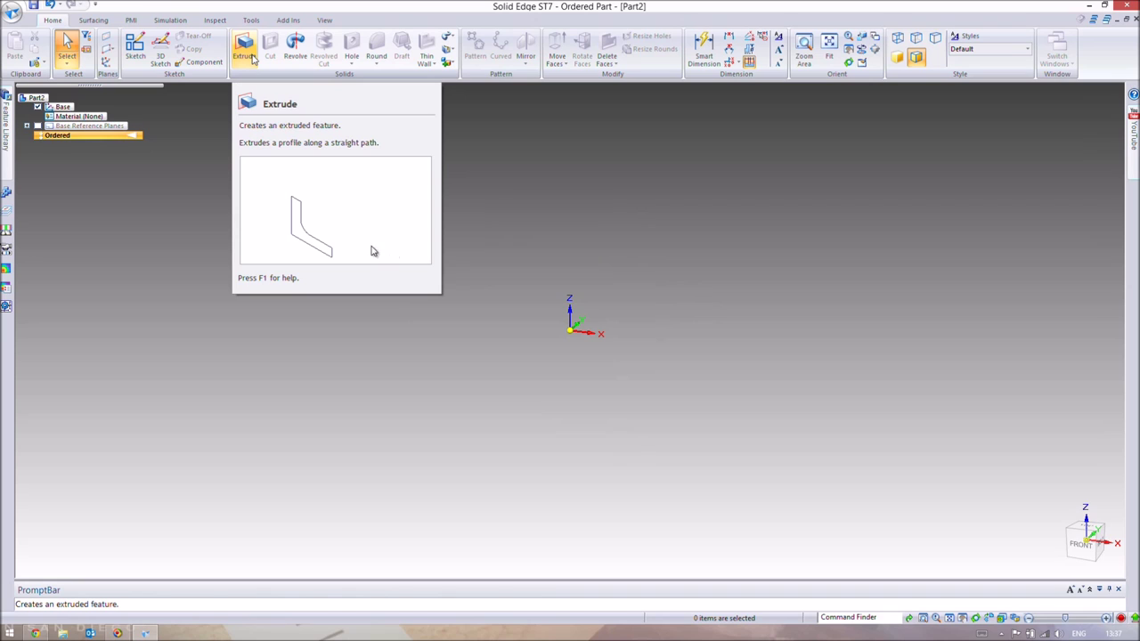
- Start an Extrude feature, show the base reference planes, and open its profile sketch on the Top (xy) plane
{"action": "left_click", "coordinate": [240, 49]}
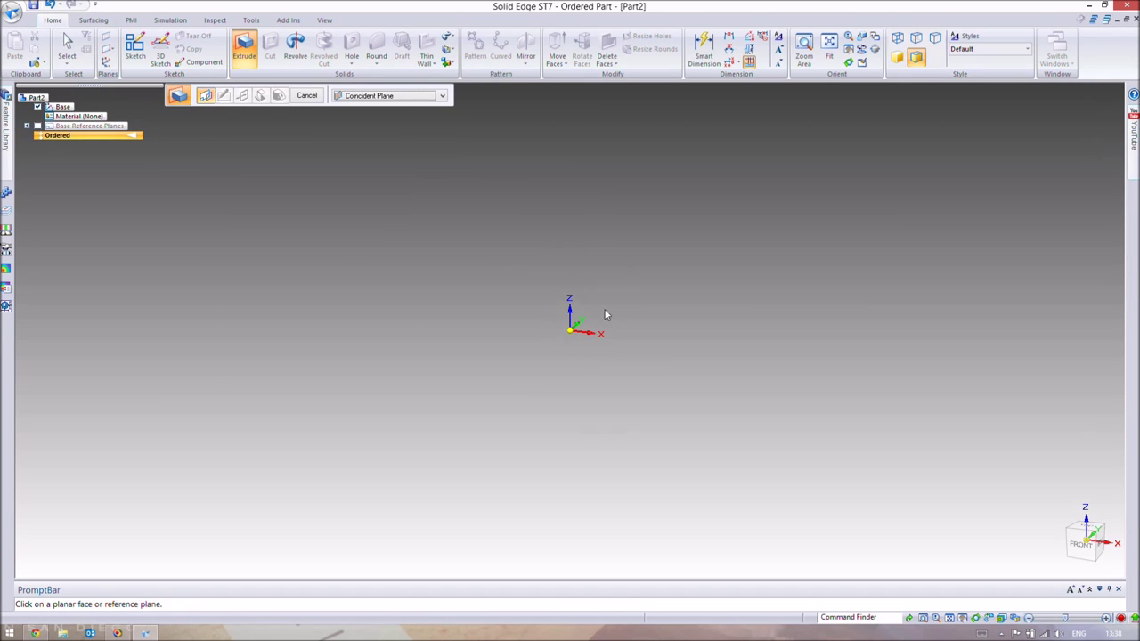
{"action": "left_click", "coordinate": [37, 126]}
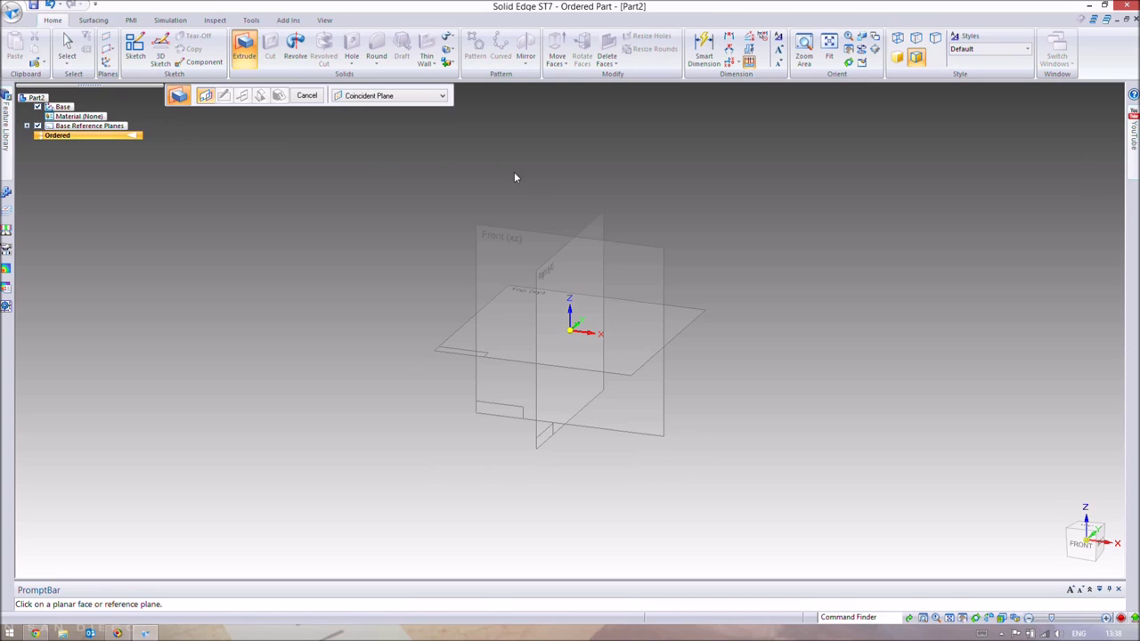
{"action": "middle_click_drag", "start_coordinate": [631, 353], "coordinate": [603, 383]}
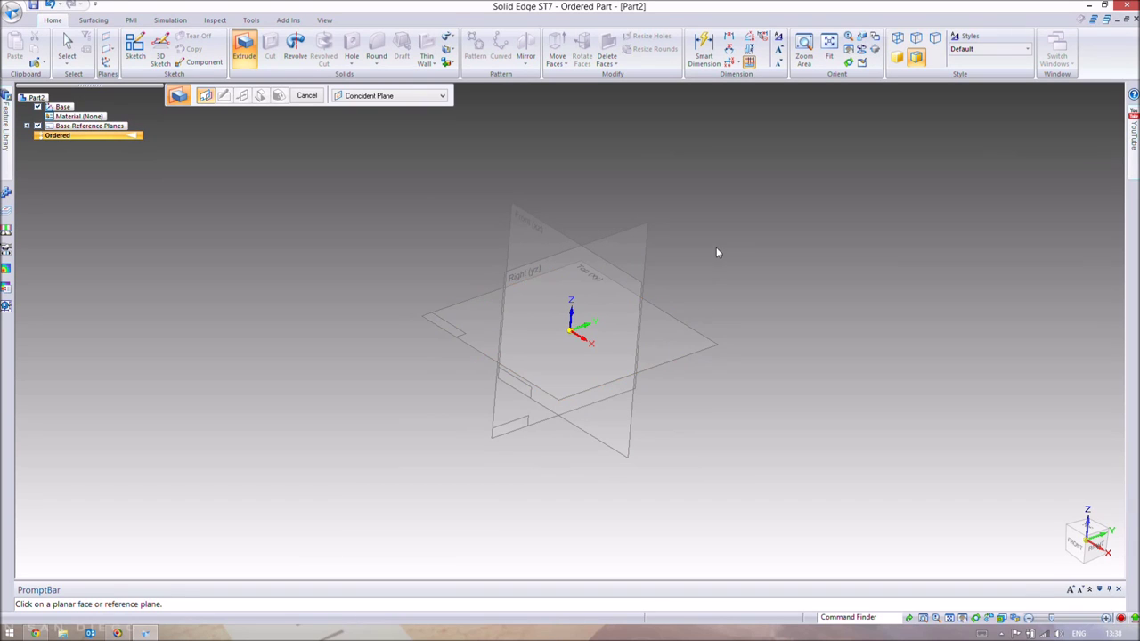
{"action": "left_click", "coordinate": [676, 342]}
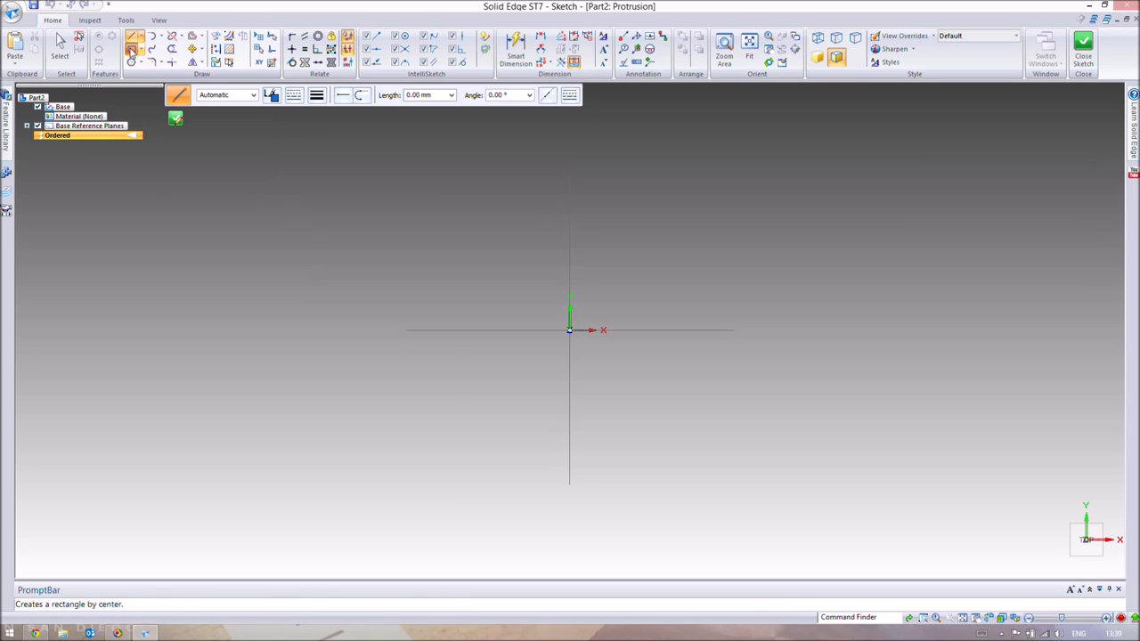
- Sketch a 400 mm by 400 mm rectangle by center on the origin, aligned with the axes, and close the sketch
{"action": "left_click", "coordinate": [131, 51]}
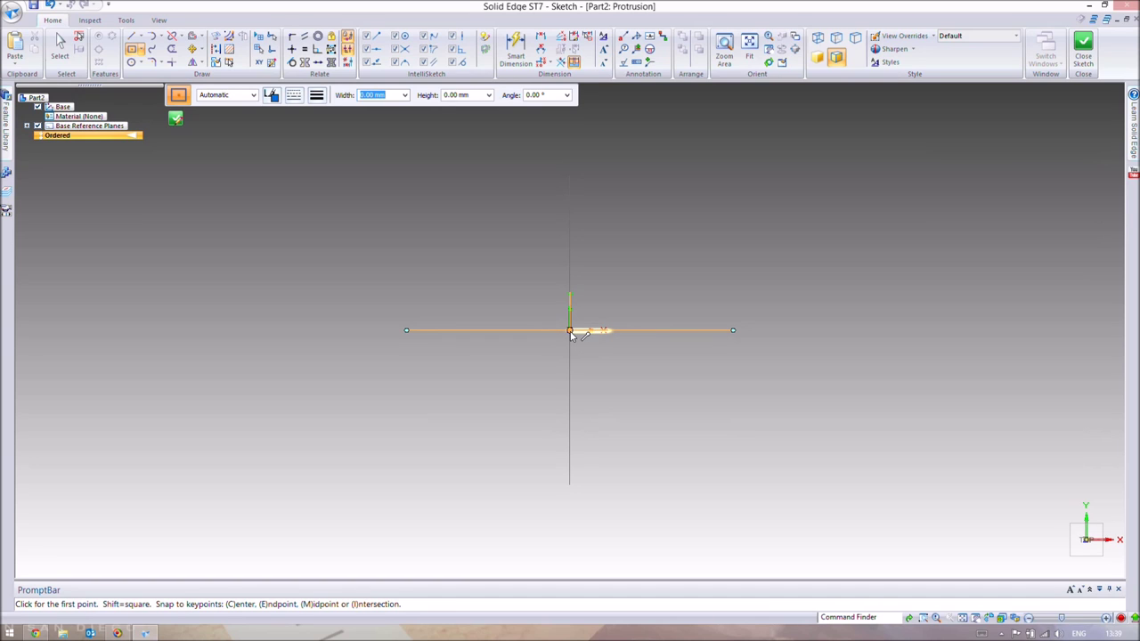
{"action": "mouse_move", "coordinate": [569, 330]}
{"action": "left_mouse_down"}
{"action": "mouse_move", "coordinate": [569, 242]}
{"action": "mouse_move", "coordinate": [691, 233]}
{"action": "left_mouse_up"}
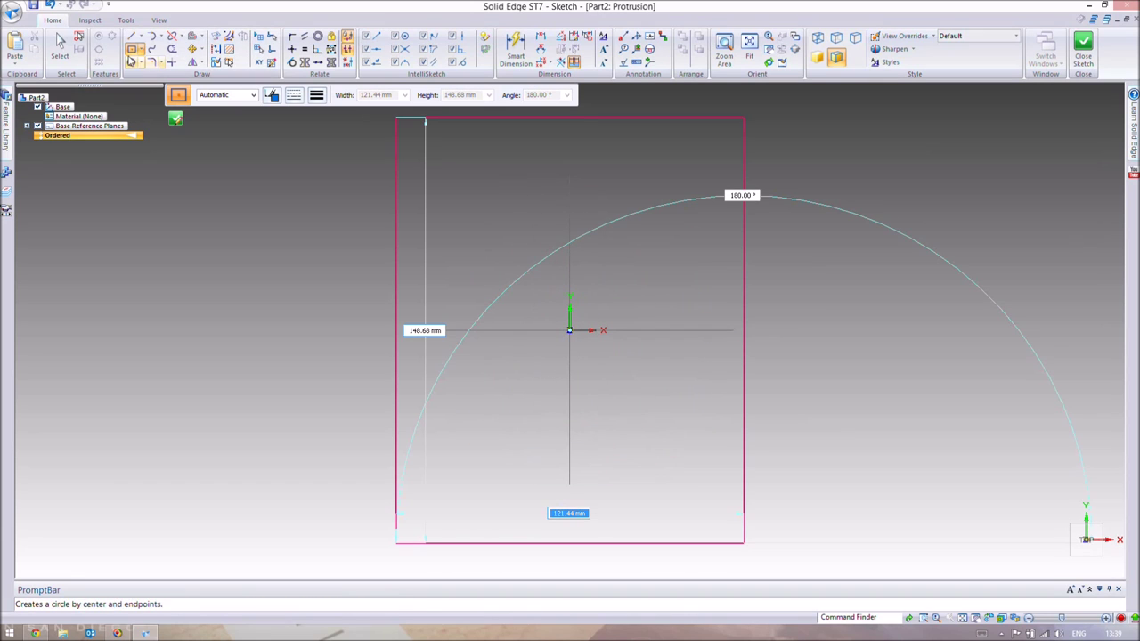
{"action": "left_click", "coordinate": [132, 51]}
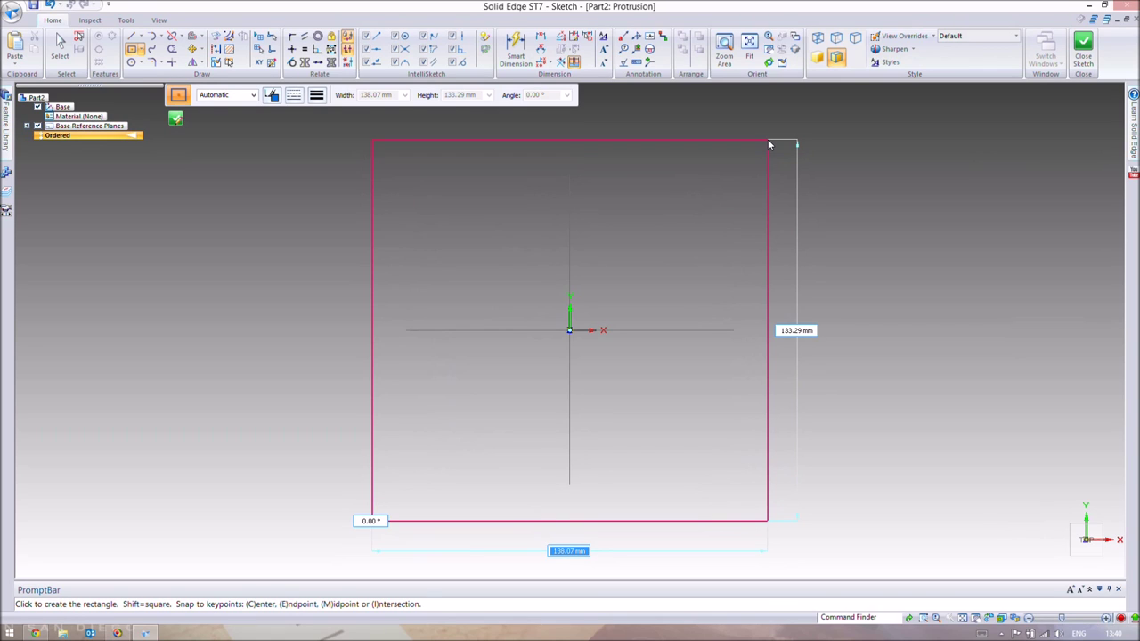
{"action": "type", "text": "400"}
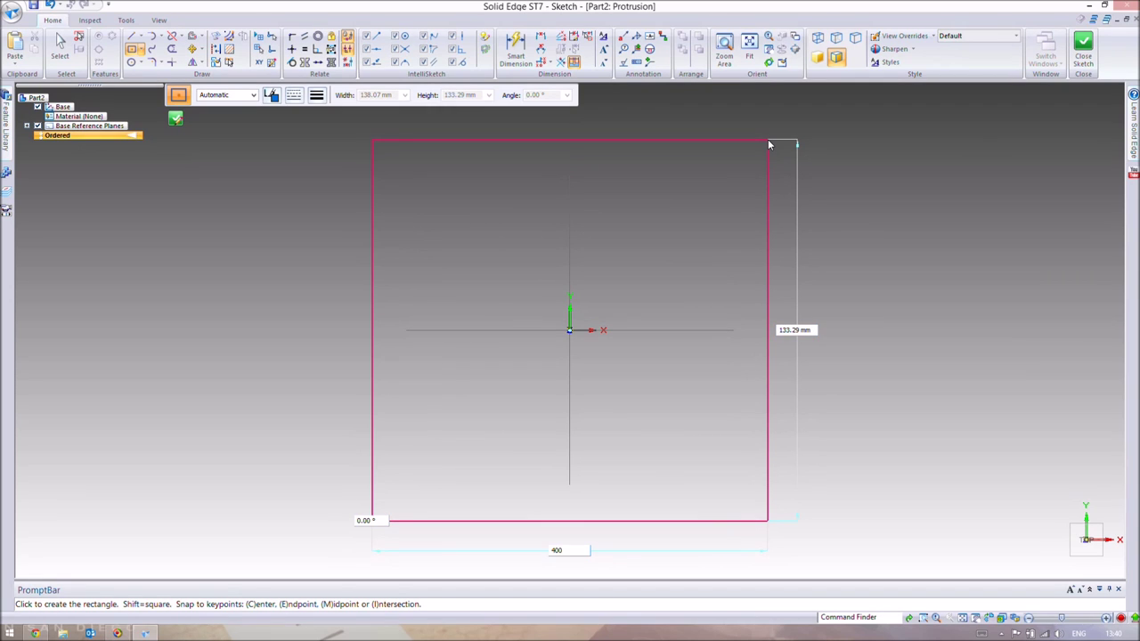
{"action": "key", "text": "Tab"}
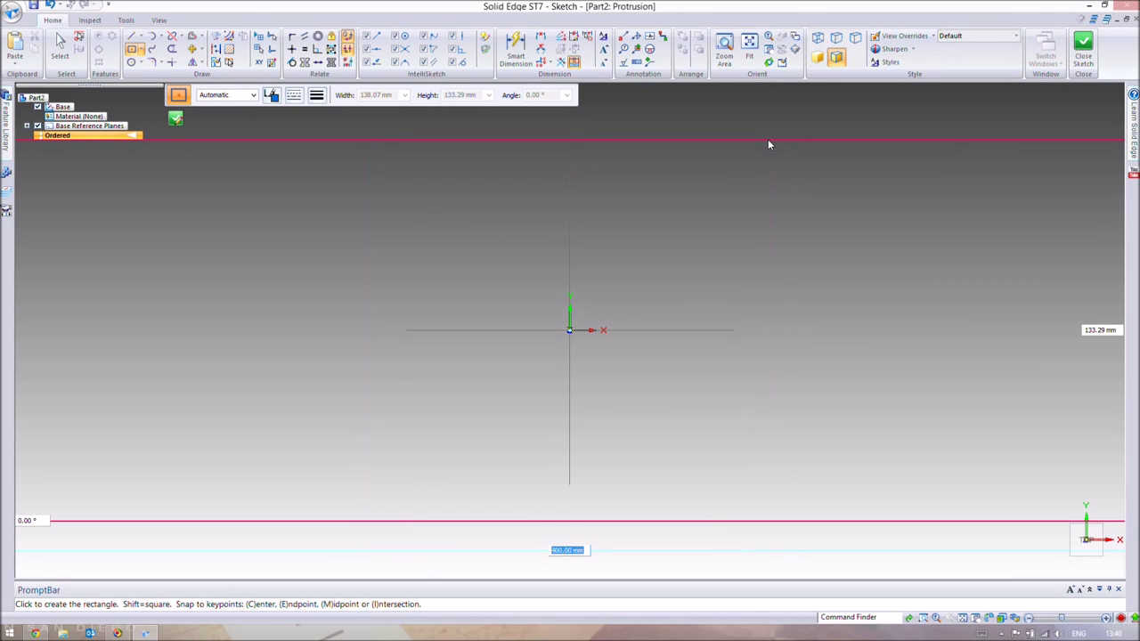
{"action": "type", "text": "400"}
{"action": "key", "text": "Tab"}
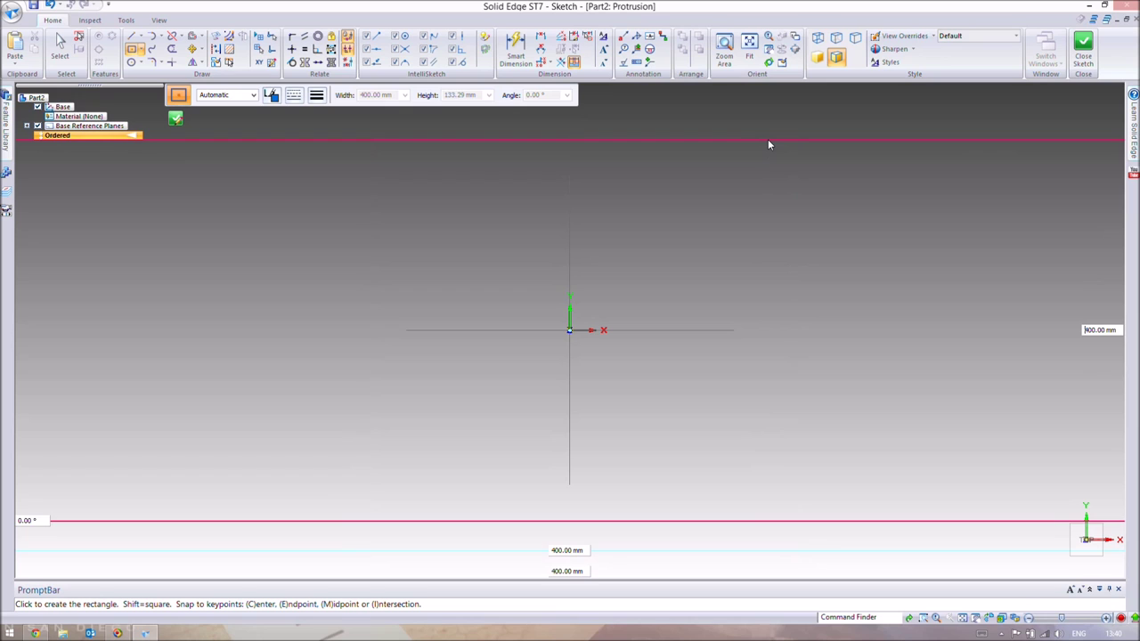
{"action": "scroll", "coordinate": [780, 192], "scroll_direction": "down", "scroll_amount": 1}
{"action": "scroll", "coordinate": [780, 191], "scroll_direction": "down", "scroll_amount": 2}
{"action": "scroll", "coordinate": [780, 191], "scroll_direction": "down", "scroll_amount": 1}
{"action": "scroll", "coordinate": [505, 301], "scroll_direction": "down", "scroll_amount": 1}
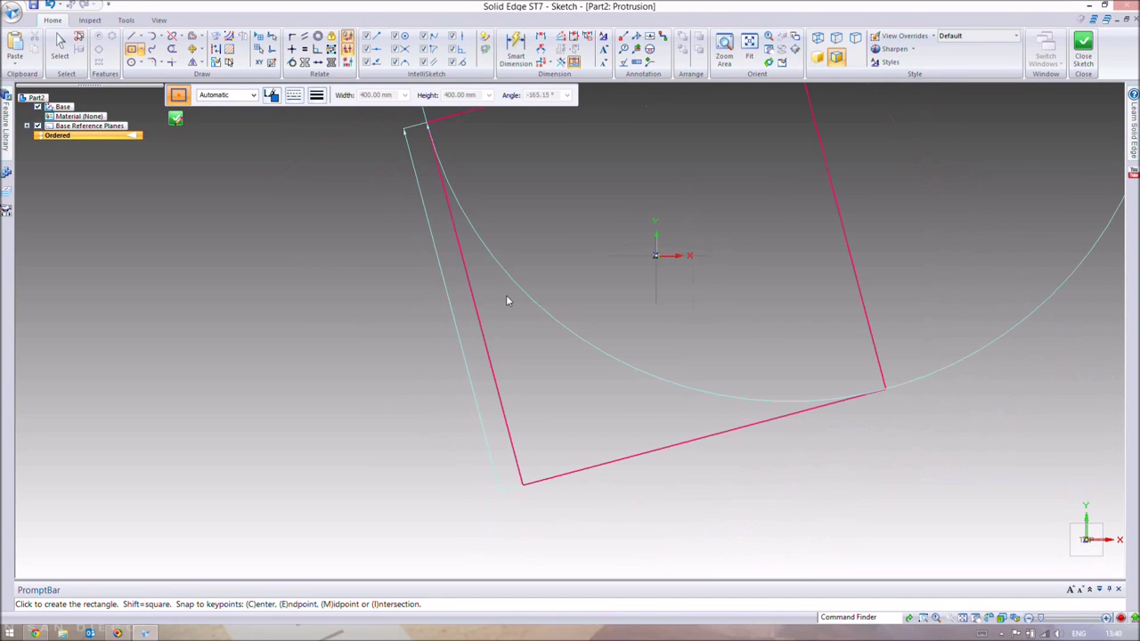
{"action": "scroll", "coordinate": [506, 301], "scroll_direction": "down", "scroll_amount": 1}
{"action": "scroll", "coordinate": [506, 300], "scroll_direction": "down", "scroll_amount": 1}
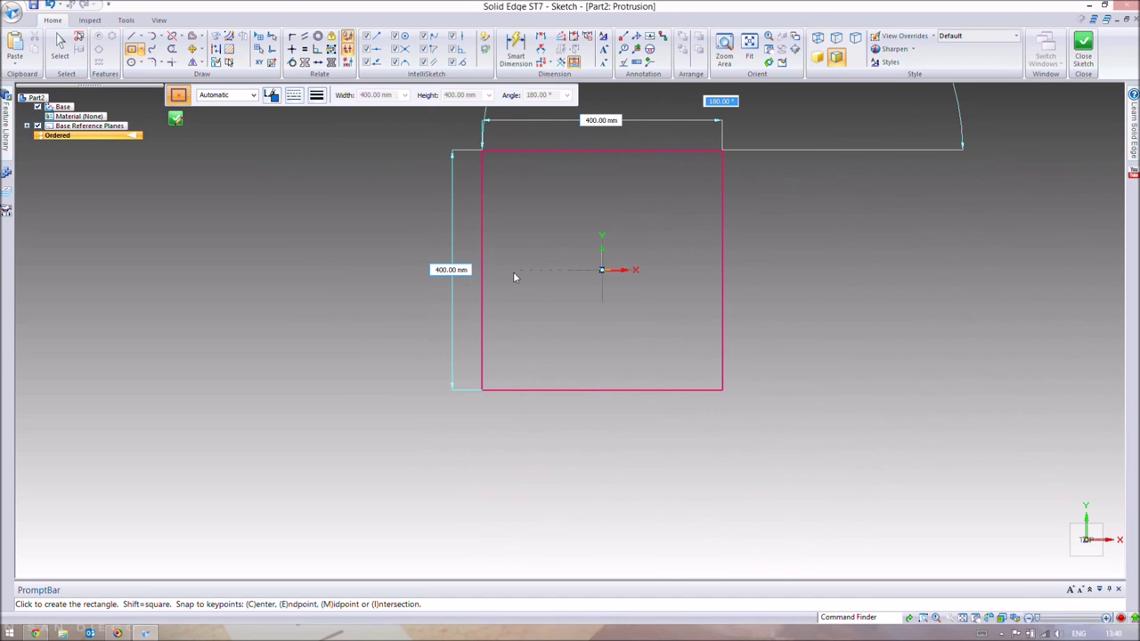
{"action": "left_click", "coordinate": [512, 272]}
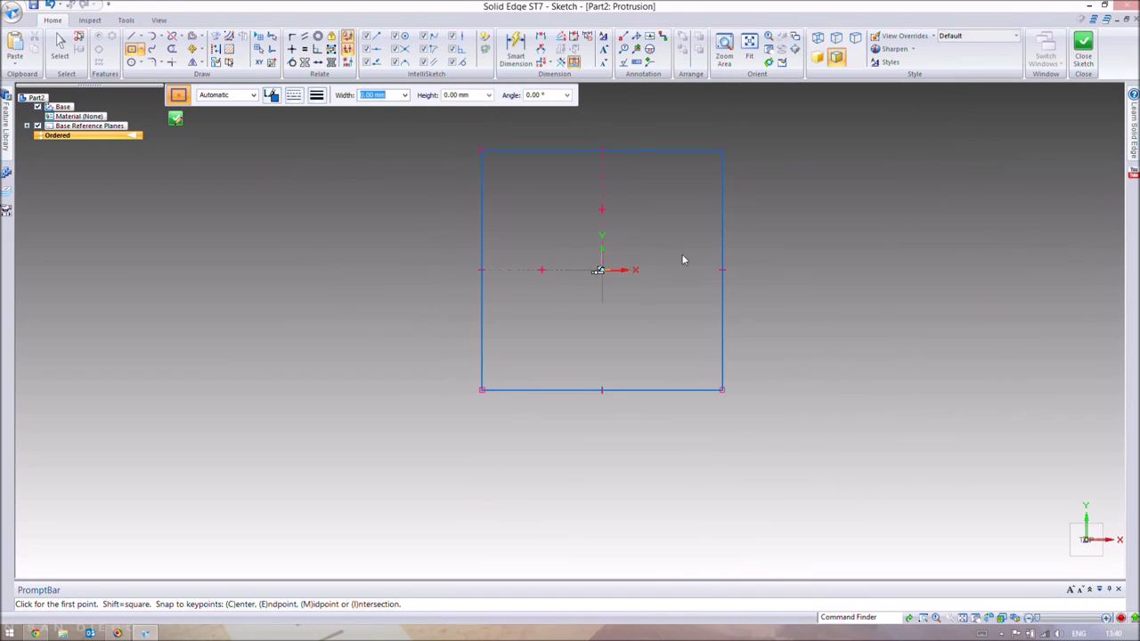
{"action": "mouse_move", "coordinate": [762, 309]}
{"action": "middle_mouse_down"}
{"action": "mouse_move", "coordinate": [758, 266]}
{"action": "mouse_move", "coordinate": [651, 186]}
{"action": "mouse_move", "coordinate": [712, 196]}
{"action": "mouse_move", "coordinate": [691, 236]}
{"action": "middle_mouse_up"}
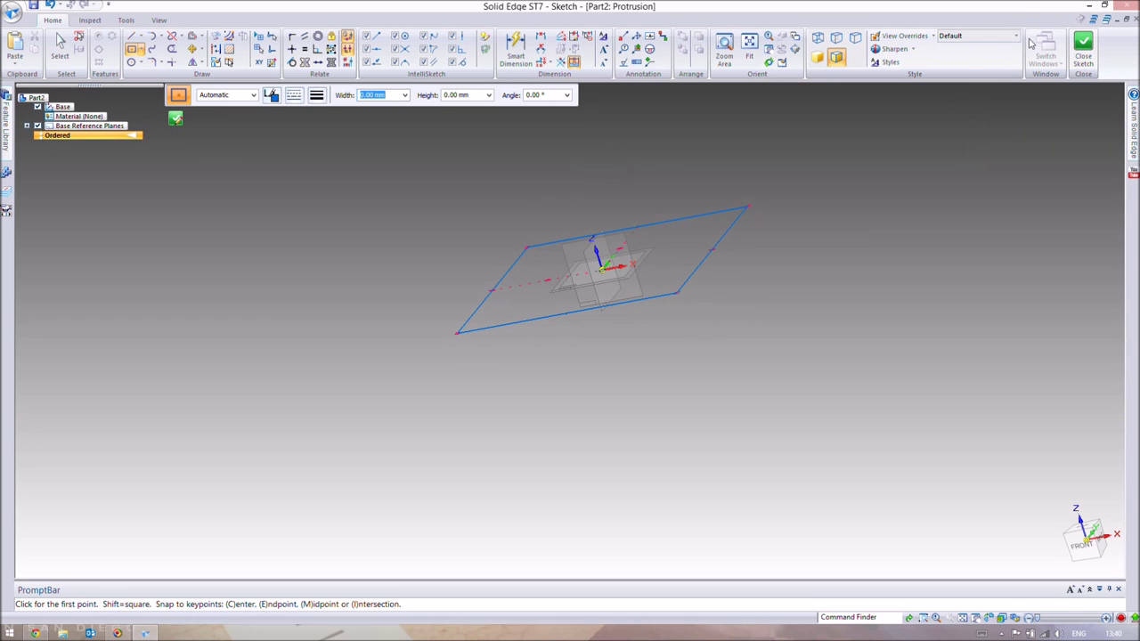
{"action": "left_click", "coordinate": [1082, 49]}
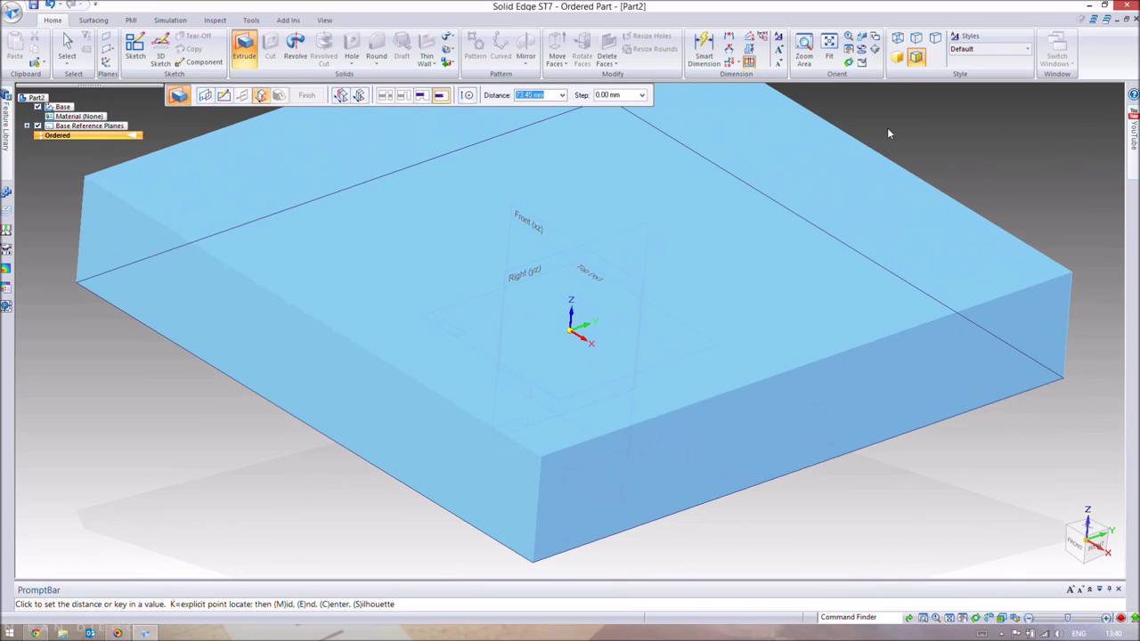
- Extrude the square profile 600 mm upward along Z and finish the feature
{"action": "scroll", "coordinate": [887, 182], "scroll_direction": "down", "scroll_amount": 5}
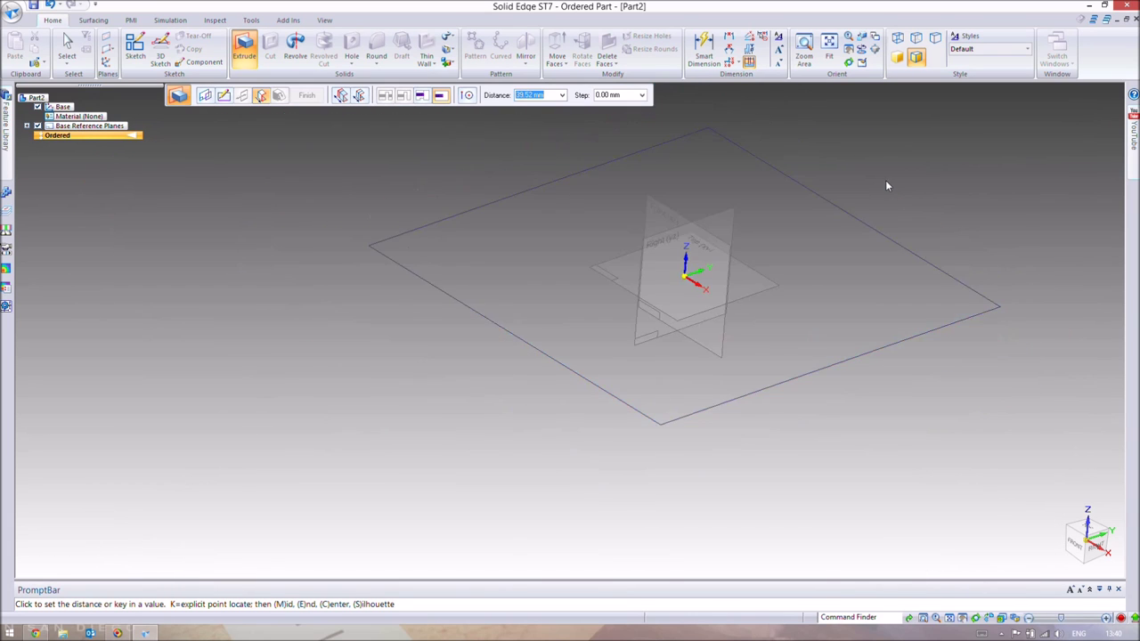
{"action": "scroll", "coordinate": [764, 285], "scroll_direction": "down", "scroll_amount": 1}
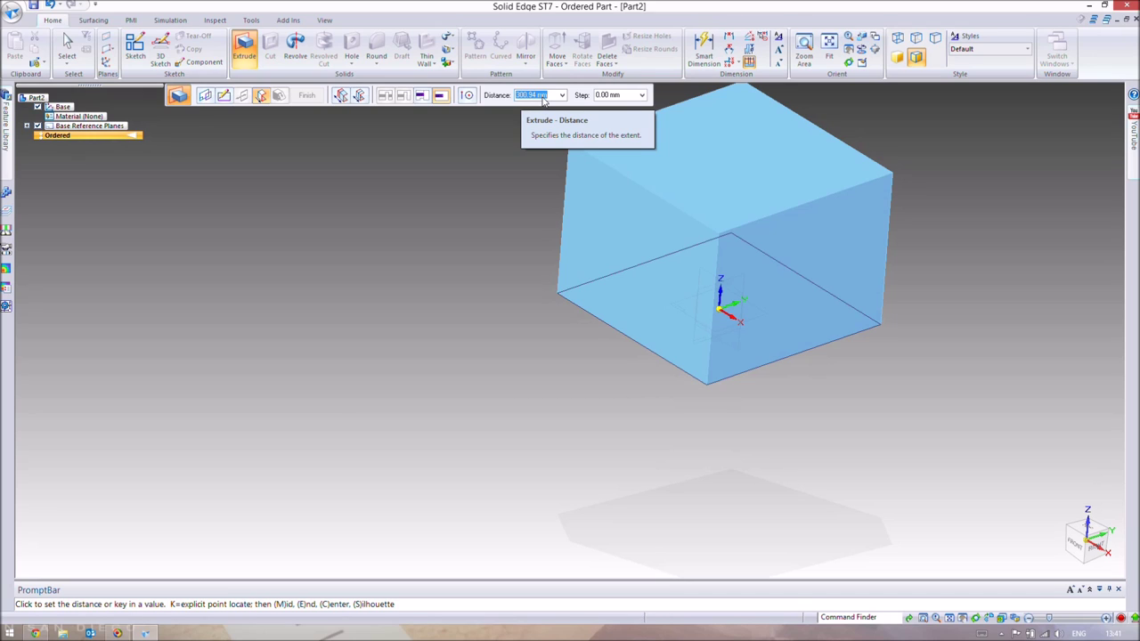
{"action": "type", "text": "600"}
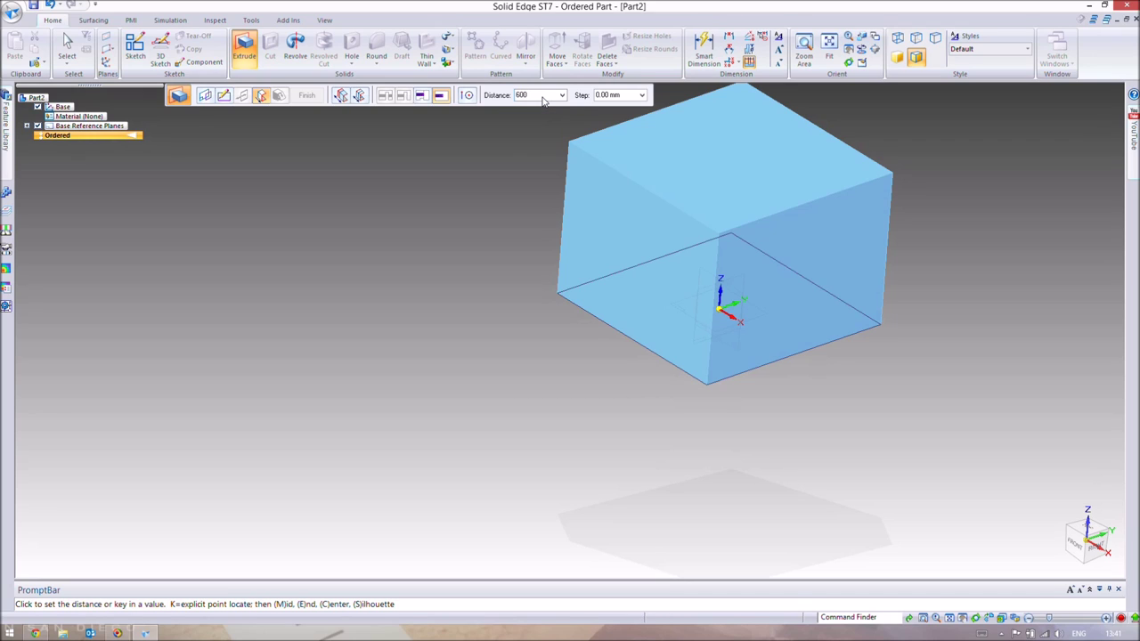
{"action": "key", "text": "Return"}
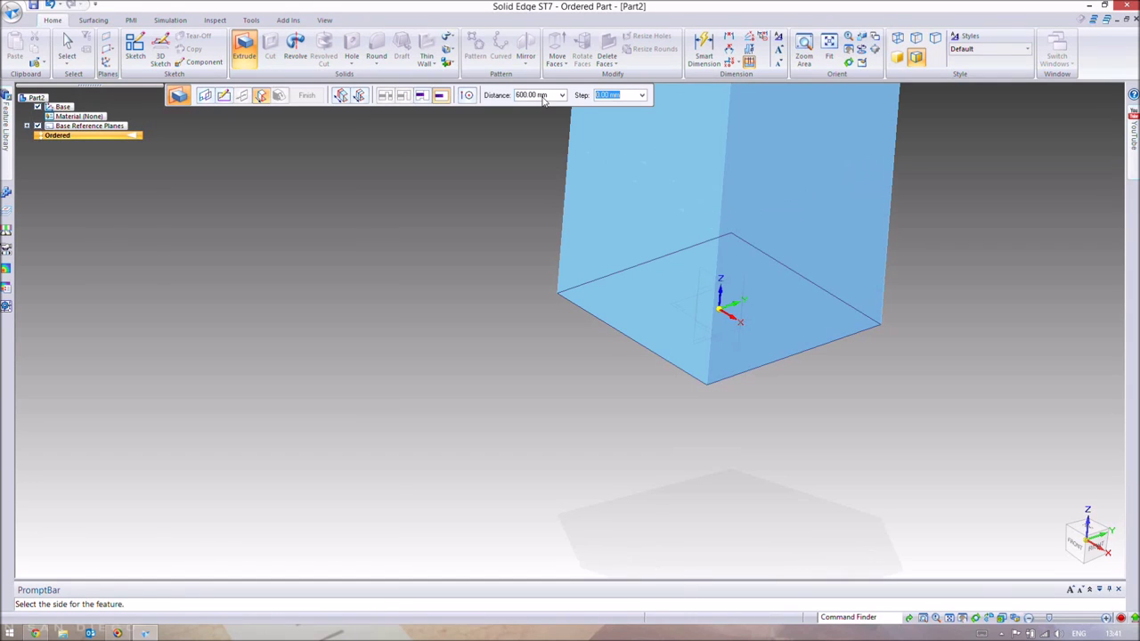
{"action": "scroll", "coordinate": [534, 181], "scroll_direction": "down", "scroll_amount": 6}
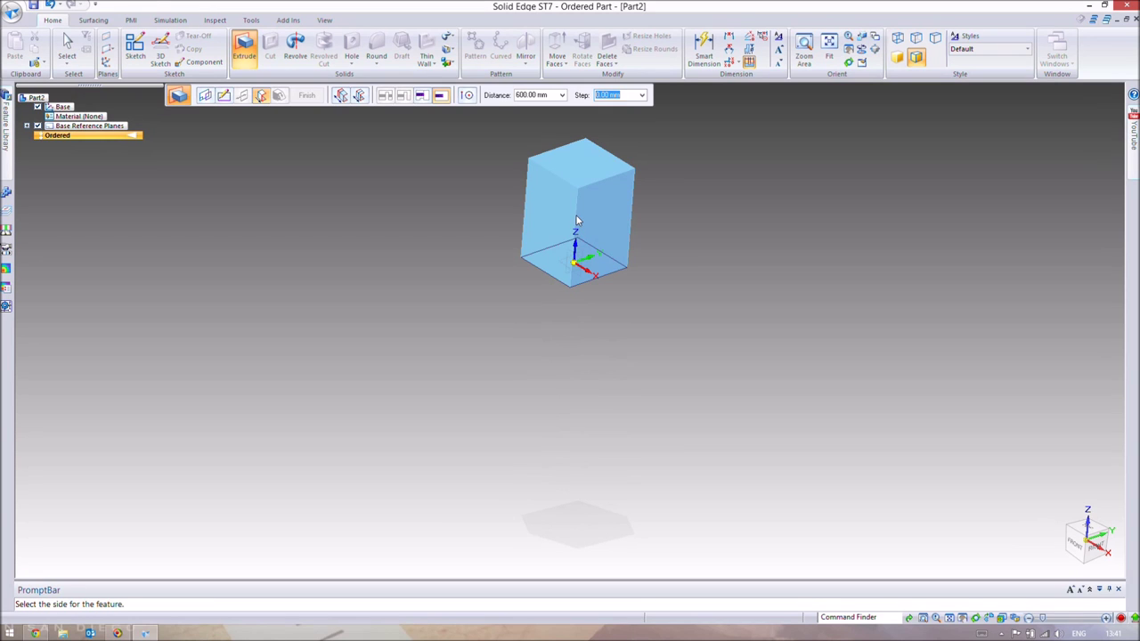
{"action": "left_click", "coordinate": [576, 221]}
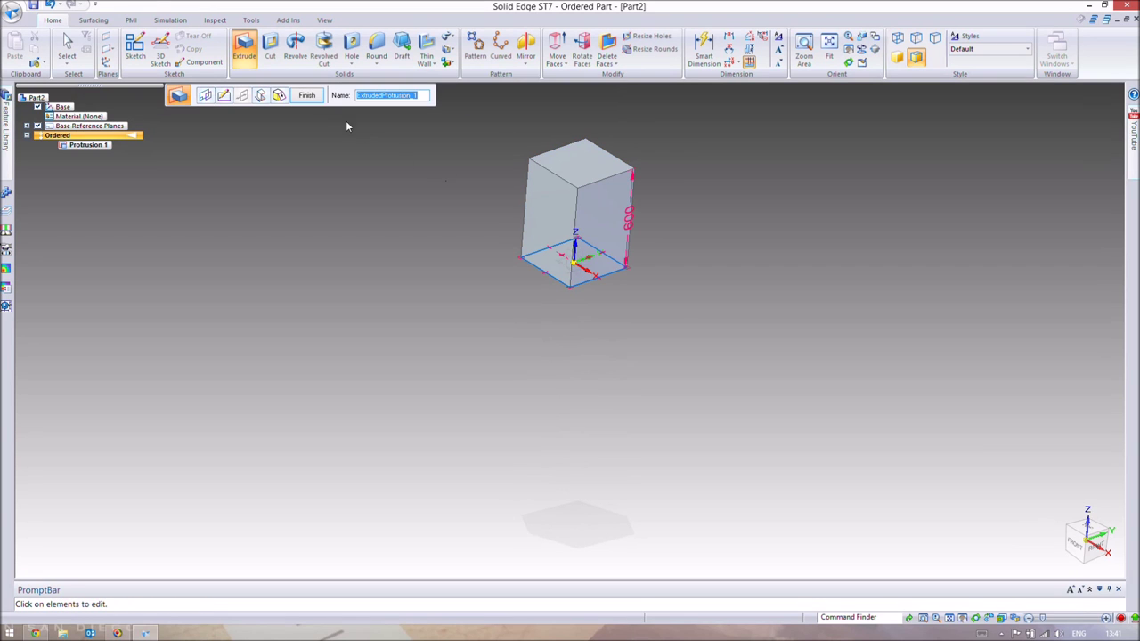
{"action": "left_click", "coordinate": [306, 95]}
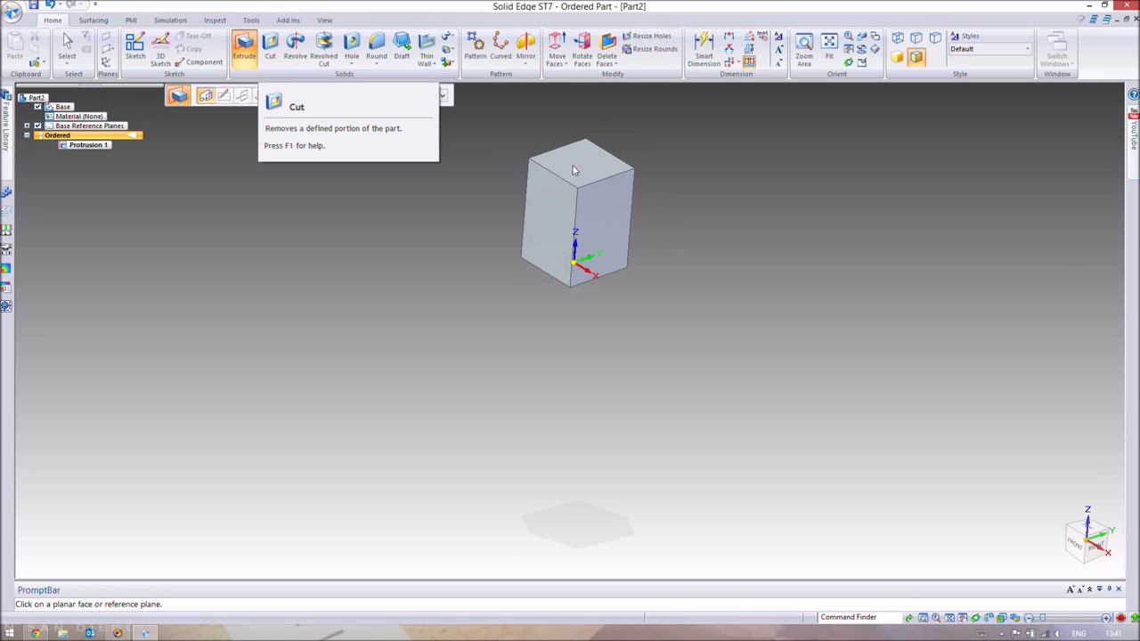
- Add Smart Dimensions to the block's vertical edge and its two front bottom edges
{"action": "left_click", "coordinate": [711, 53]}
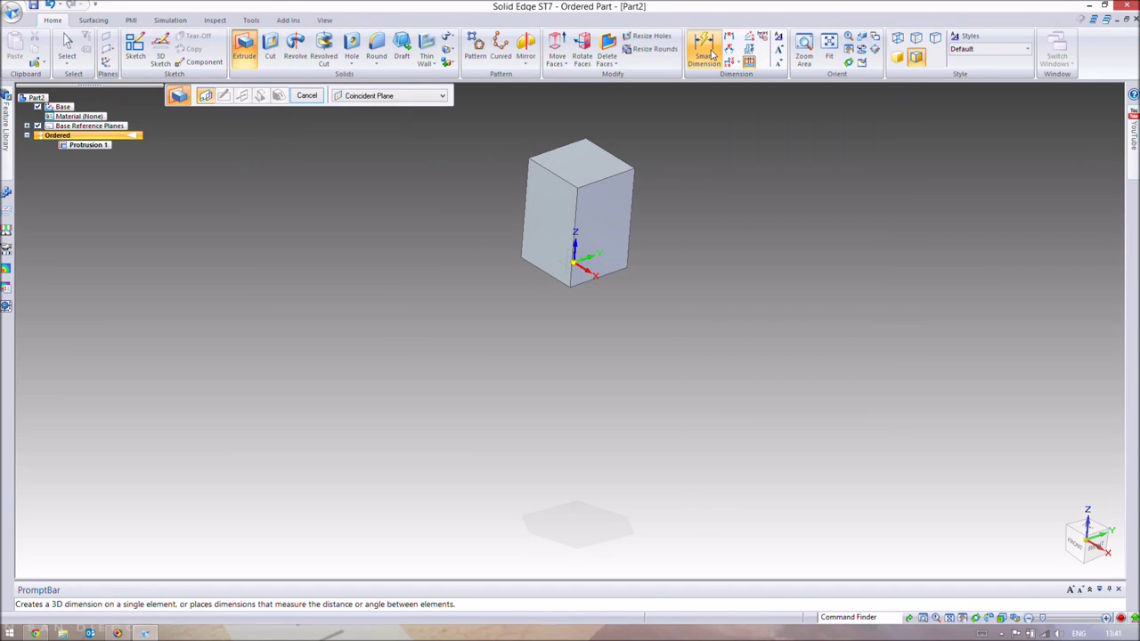
{"action": "left_click", "coordinate": [633, 209]}
{"action": "left_click", "coordinate": [714, 204]}
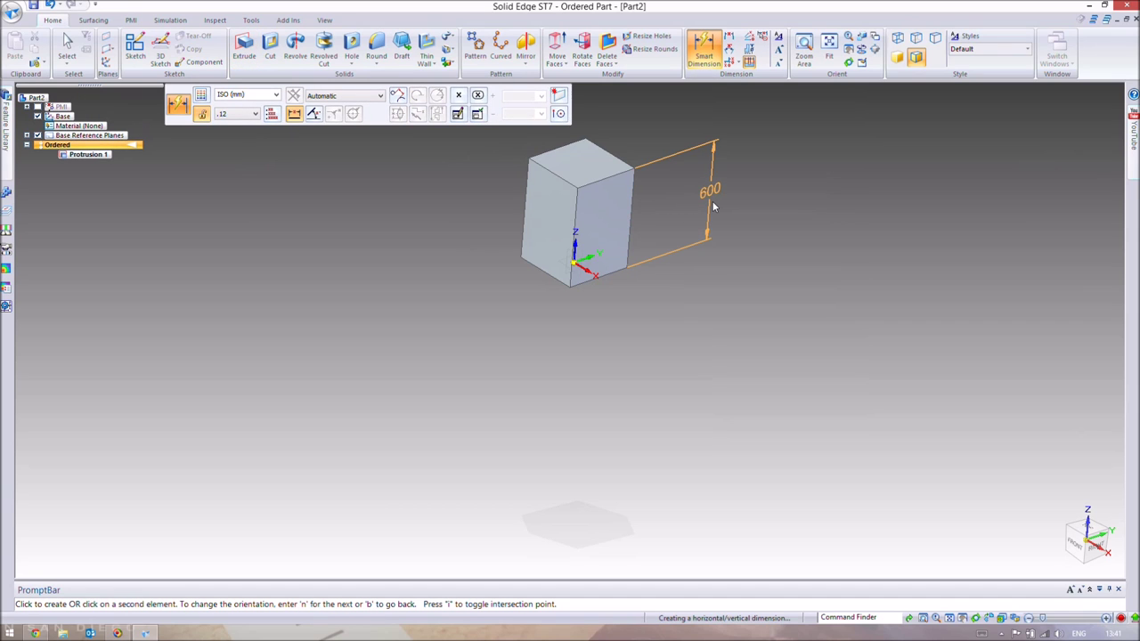
{"action": "left_click", "coordinate": [640, 313]}
{"action": "left_click", "coordinate": [640, 313]}
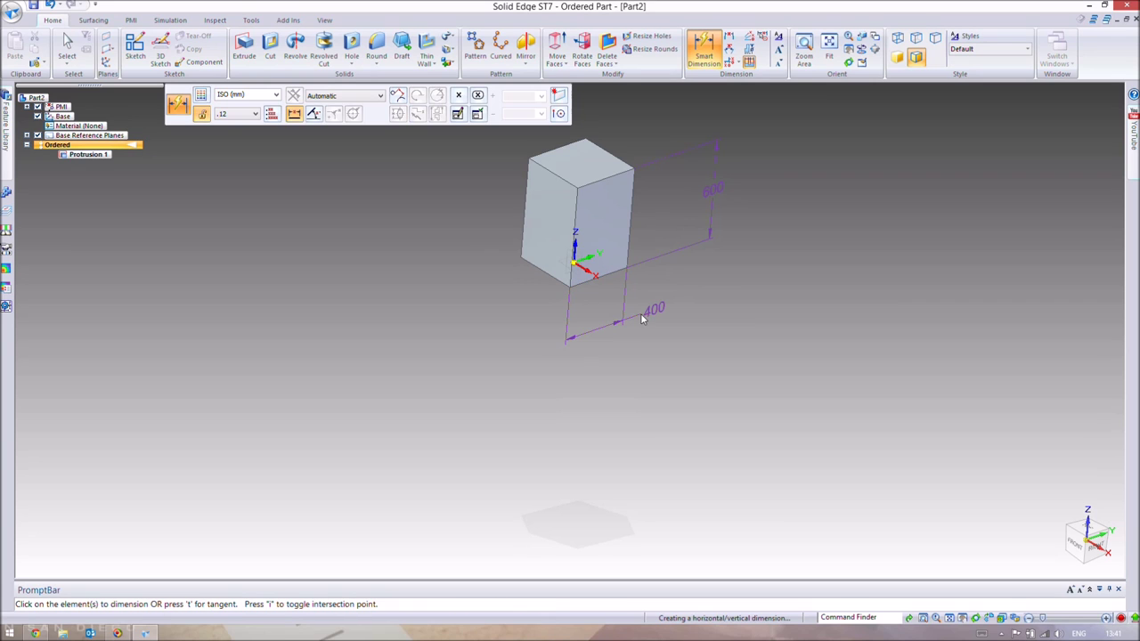
{"action": "left_click", "coordinate": [529, 294]}
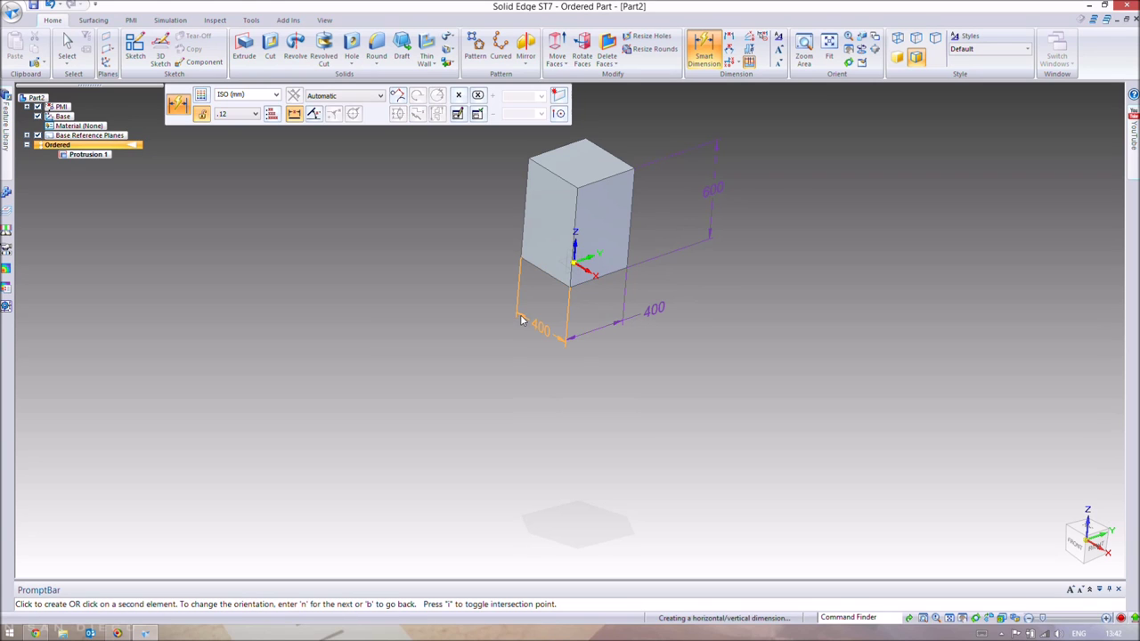
{"action": "left_click", "coordinate": [522, 321]}
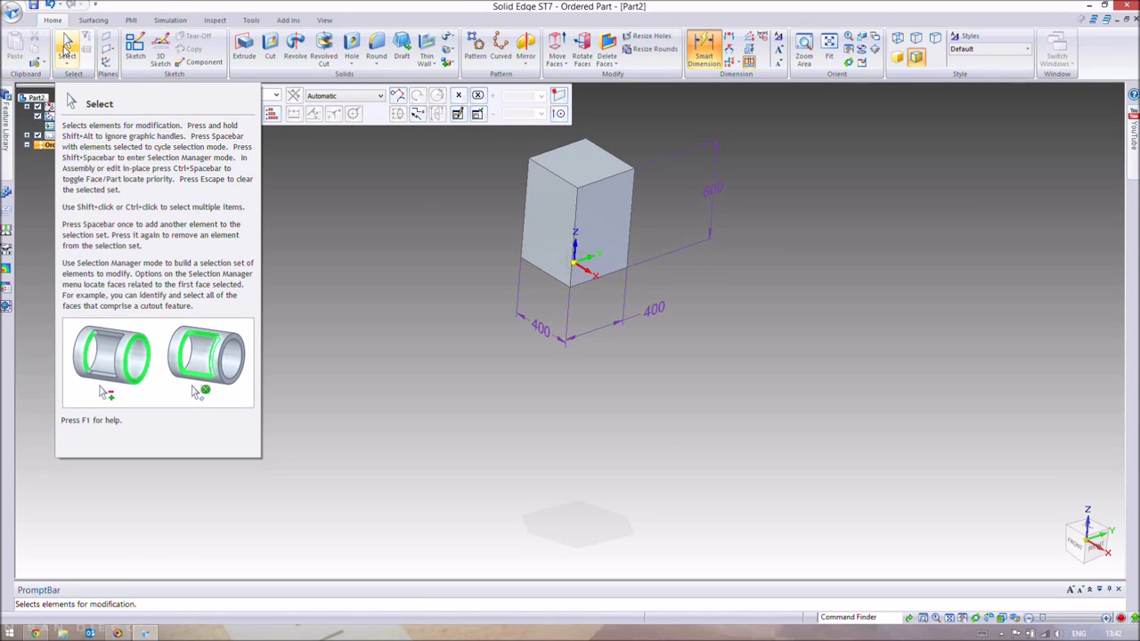
{"action": "left_click", "coordinate": [67, 44]}
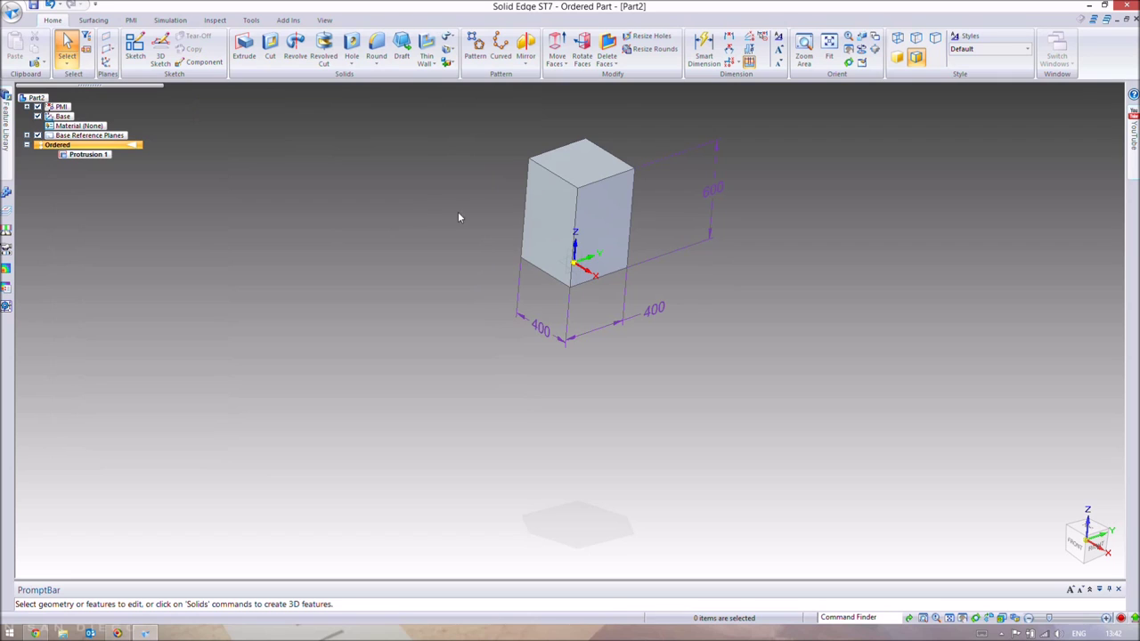
{"action": "left_click", "coordinate": [550, 197]}
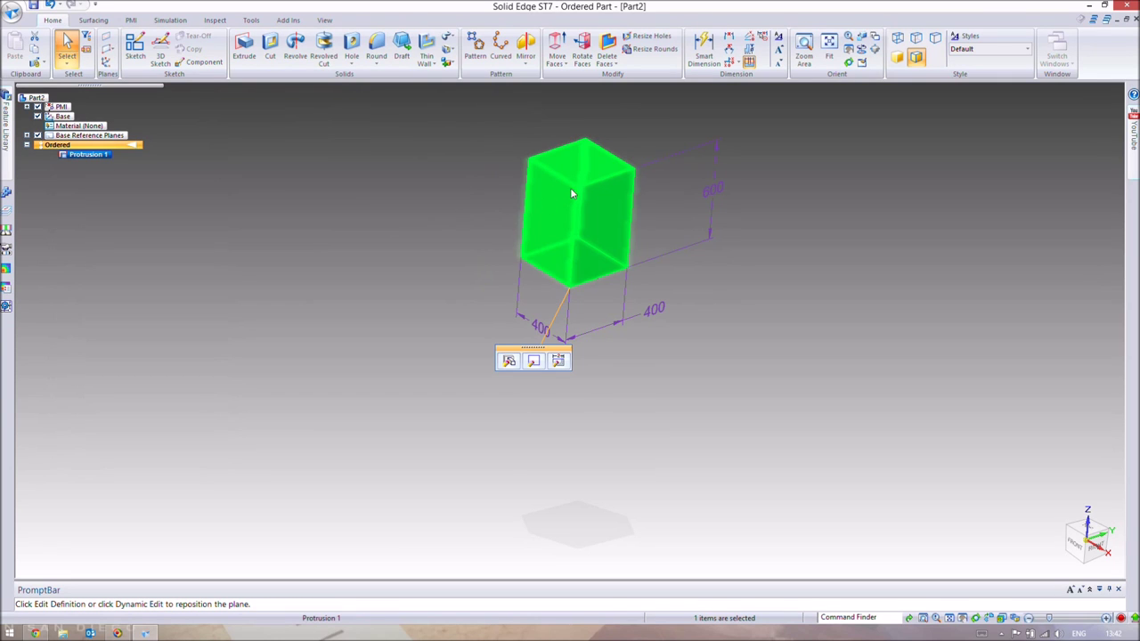
{"action": "left_click", "coordinate": [744, 255]}
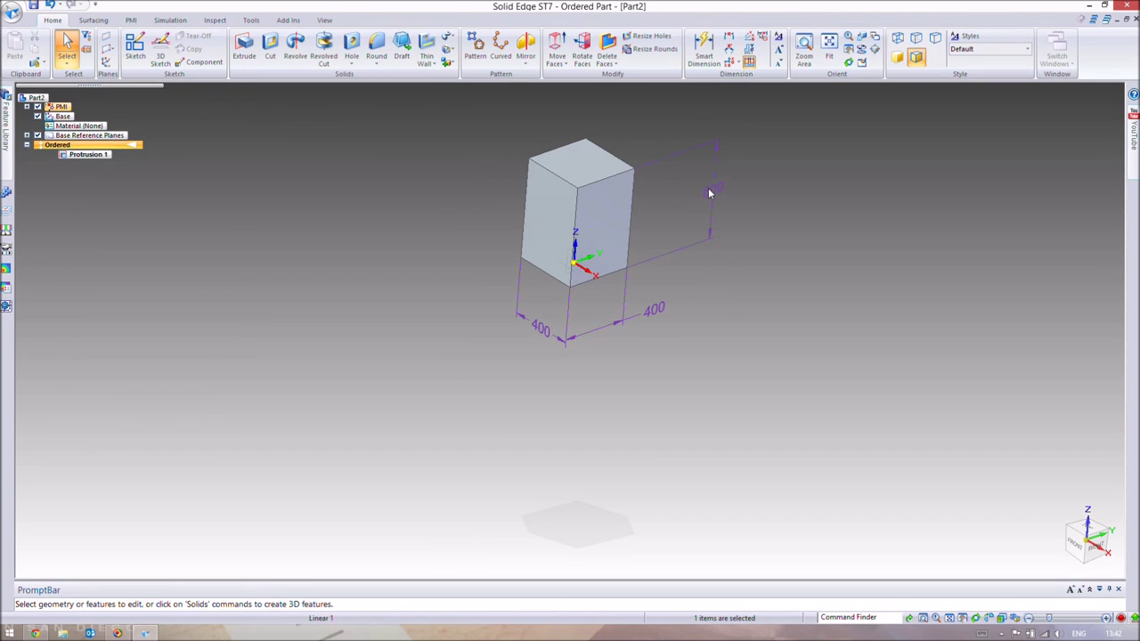
- Delete the height dimension and both base edge dimensions from the block
{"action": "left_click", "coordinate": [738, 196]}
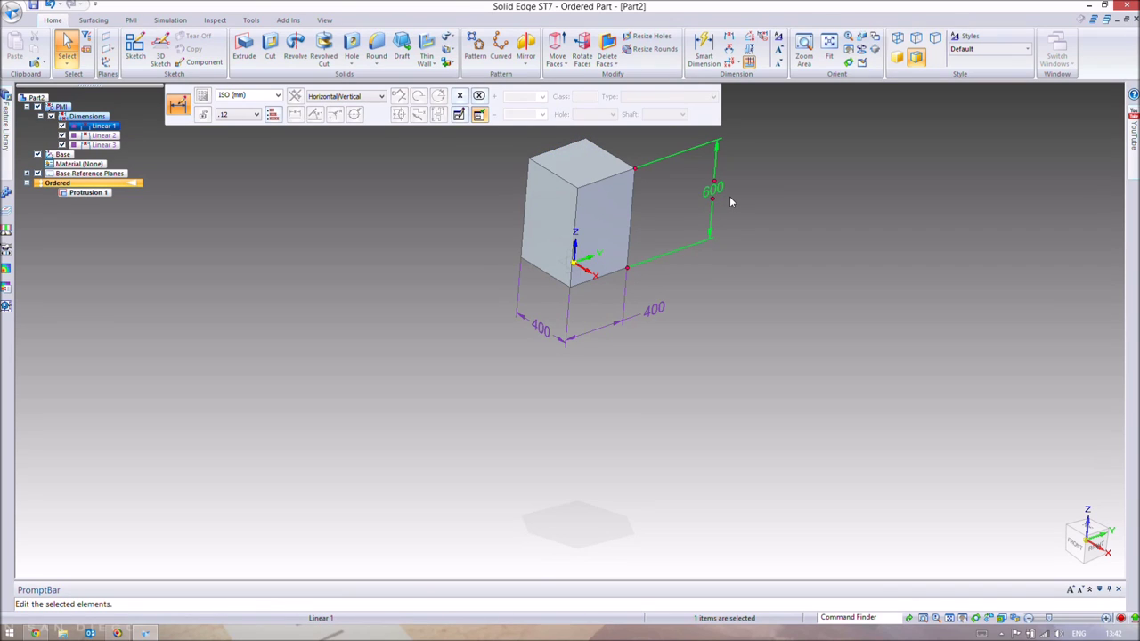
{"action": "key", "text": "Delete"}
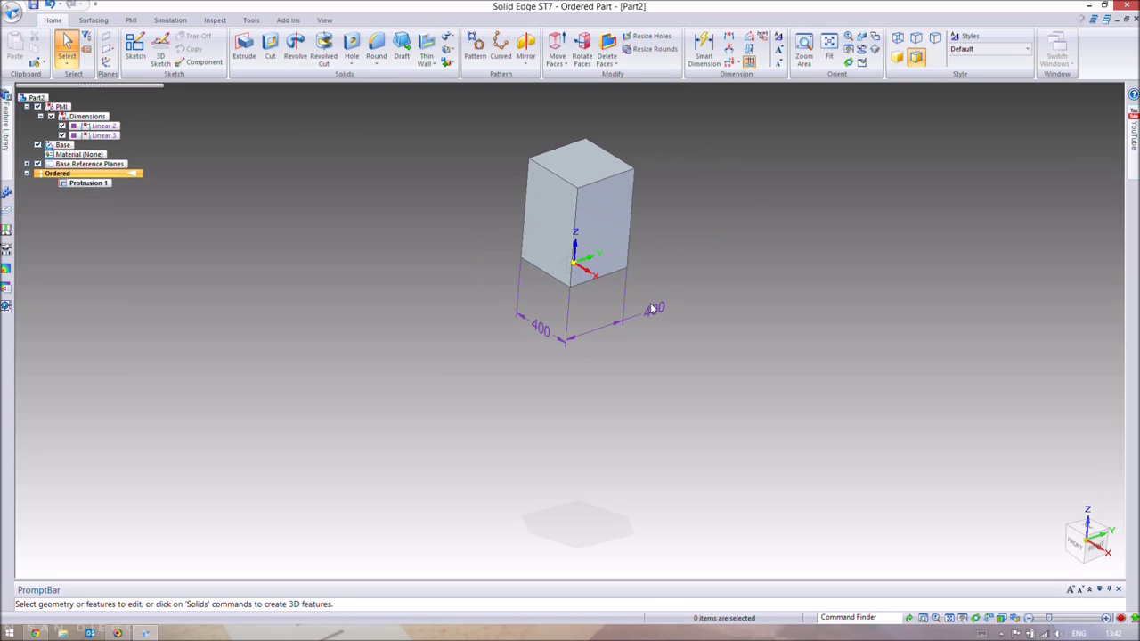
{"action": "left_click", "coordinate": [651, 309]}
{"action": "key", "text": "Delete"}
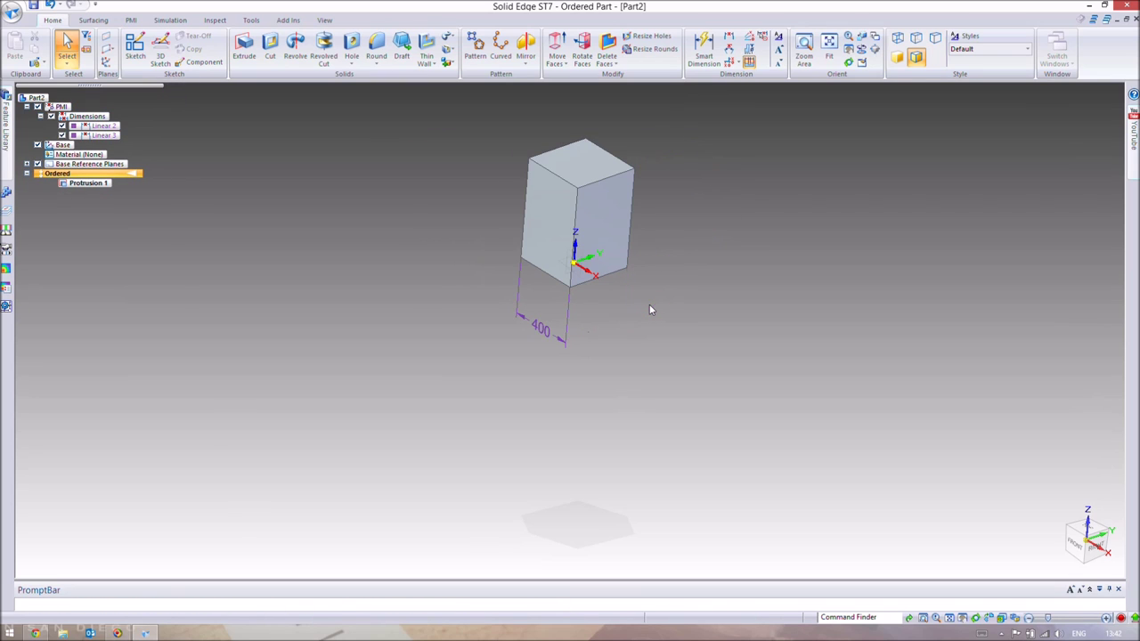
{"action": "left_click", "coordinate": [540, 330]}
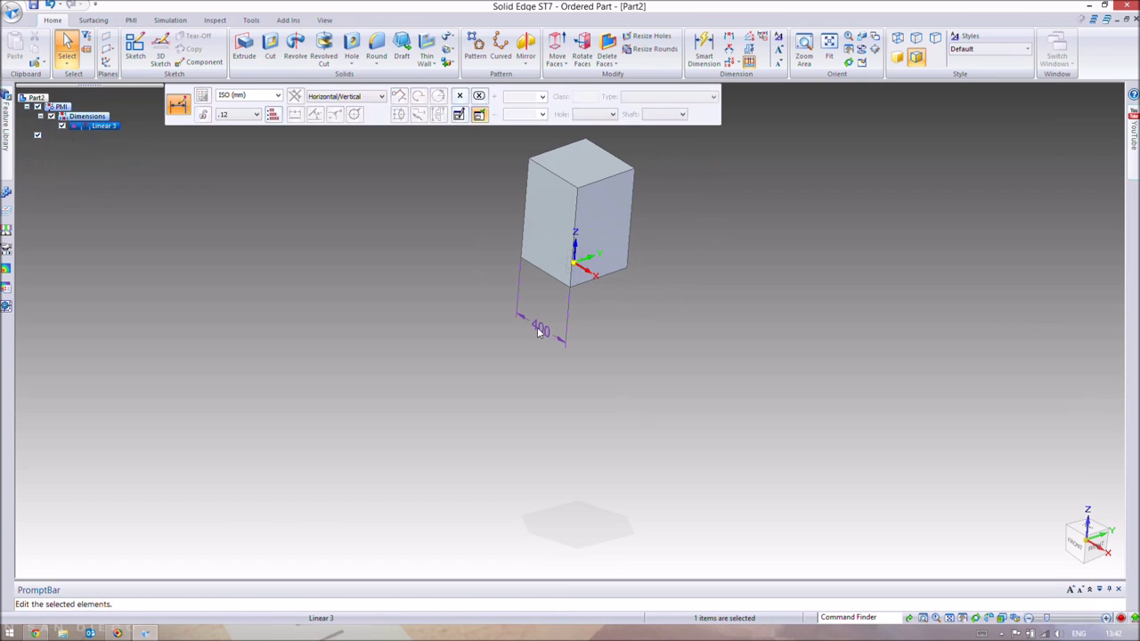
{"action": "key", "text": "Delete"}
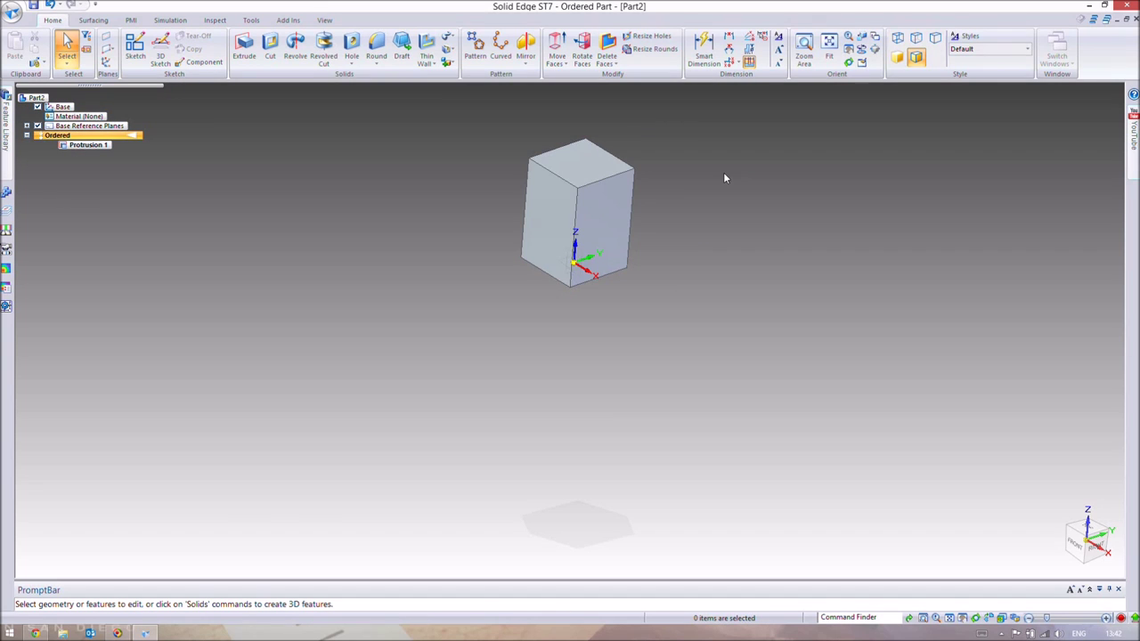
- Start an extrusion and open its profile sketch on the block's top face
{"action": "left_click", "coordinate": [322, 20]}
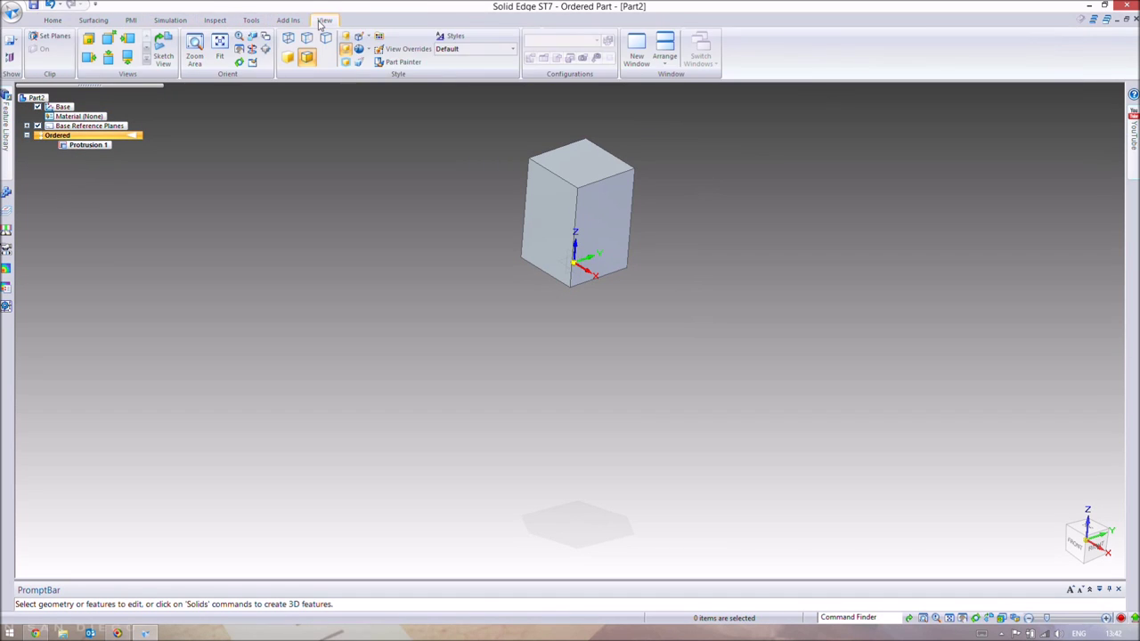
{"action": "left_click", "coordinate": [148, 50]}
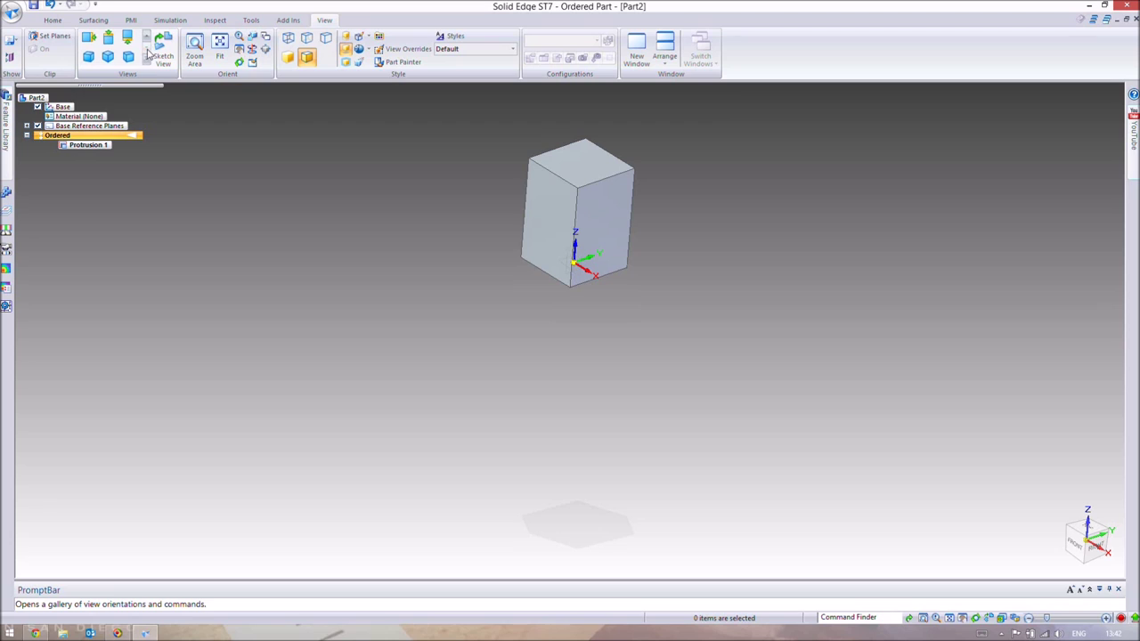
{"action": "left_click", "coordinate": [115, 55]}
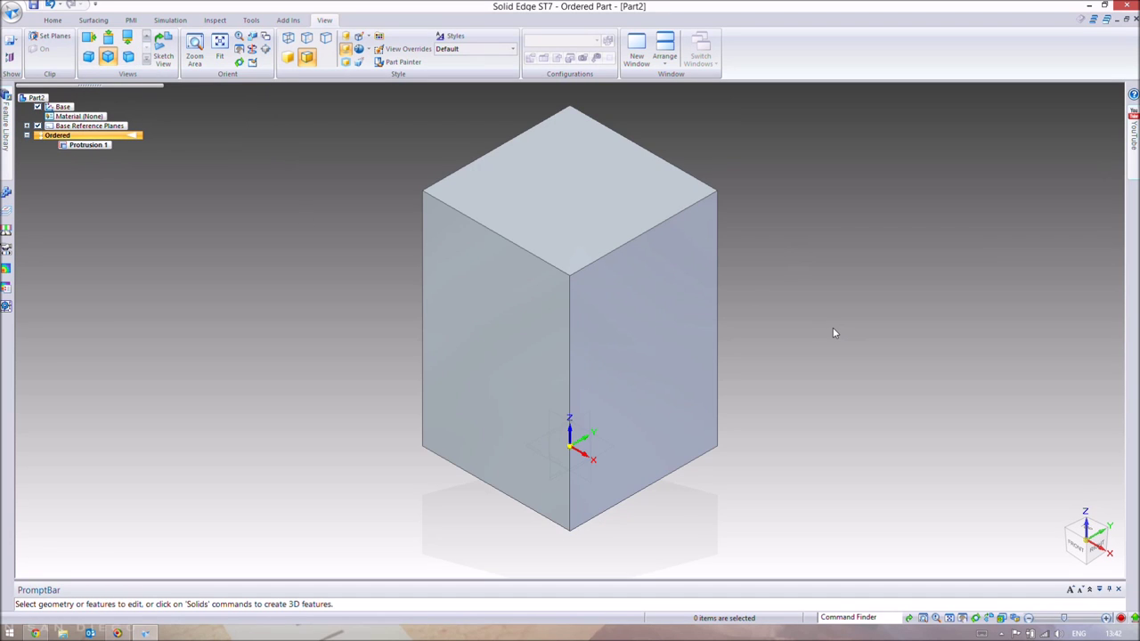
{"action": "left_click", "coordinate": [52, 20]}
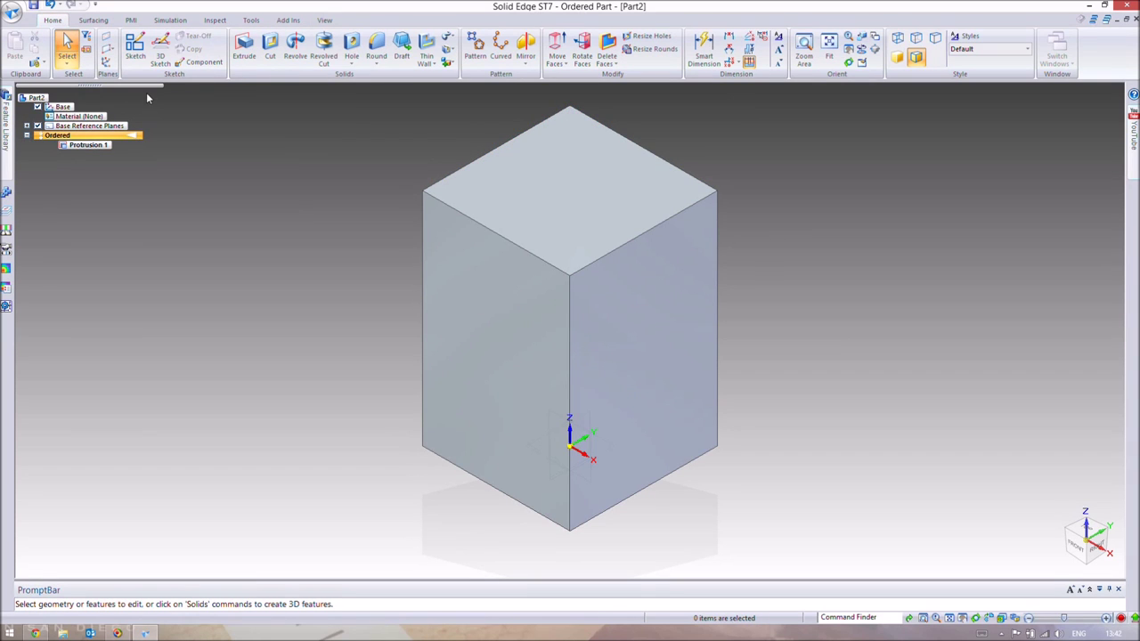
{"action": "left_click", "coordinate": [252, 55]}
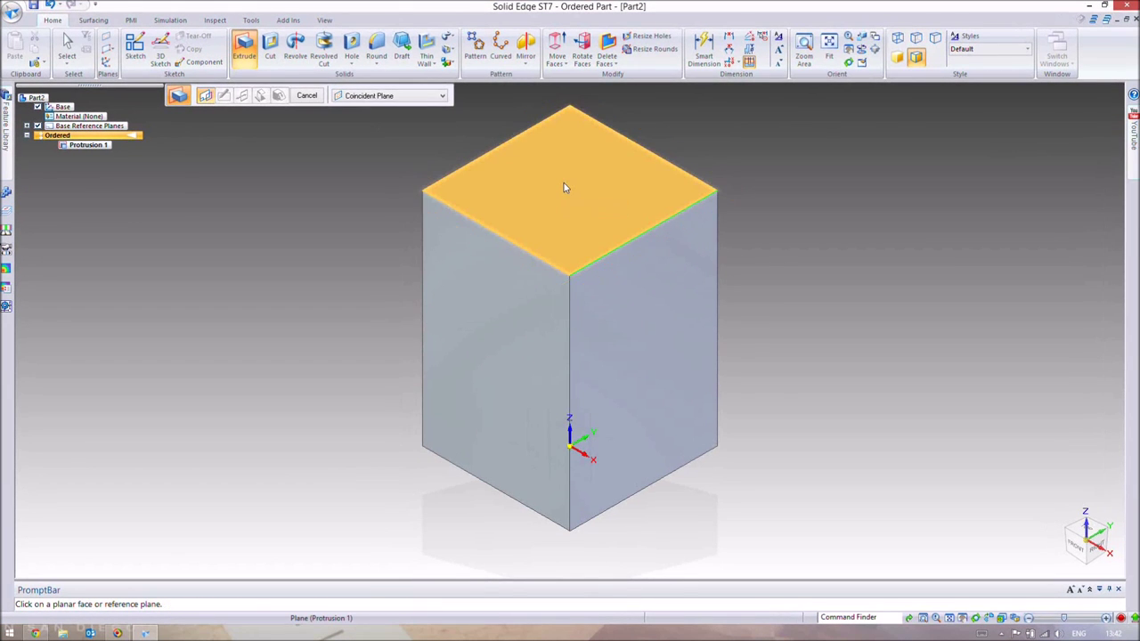
{"action": "left_click", "coordinate": [563, 188]}
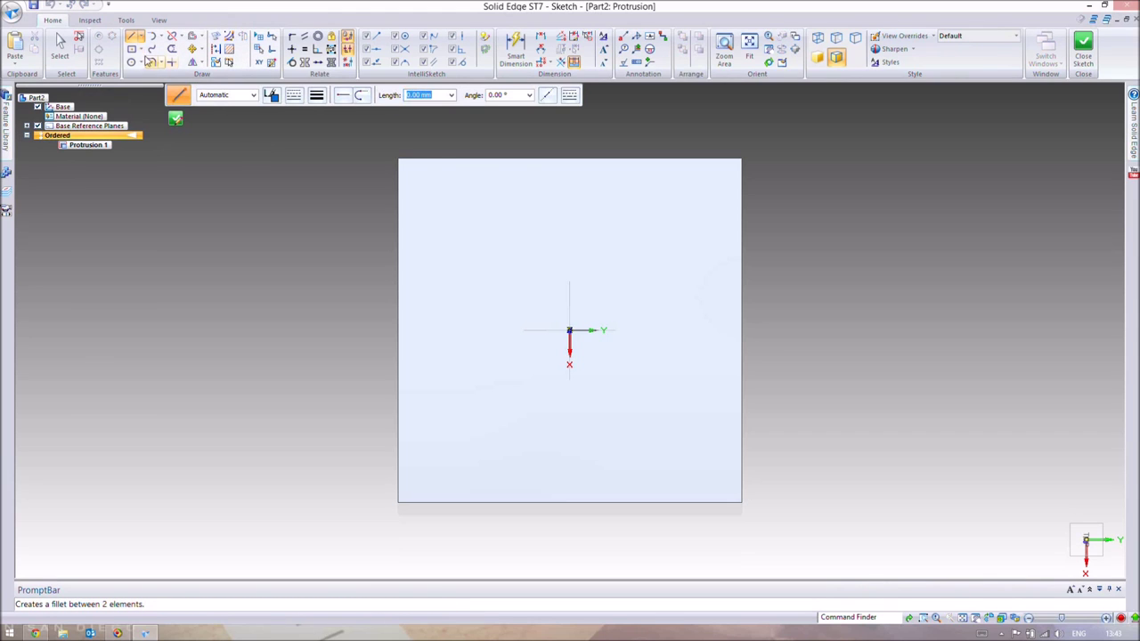
- Sketch a 440 mm by 440 mm rectangle by center on the origin at 0°, and close the sketch
{"action": "left_click", "coordinate": [131, 51]}
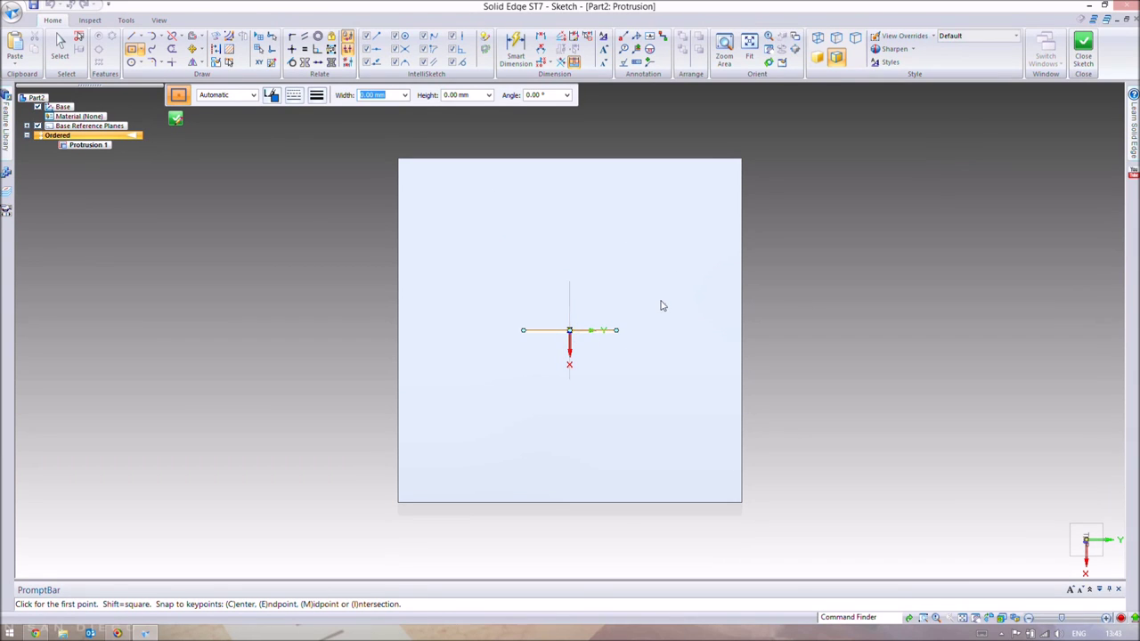
{"action": "left_click", "coordinate": [569, 331]}
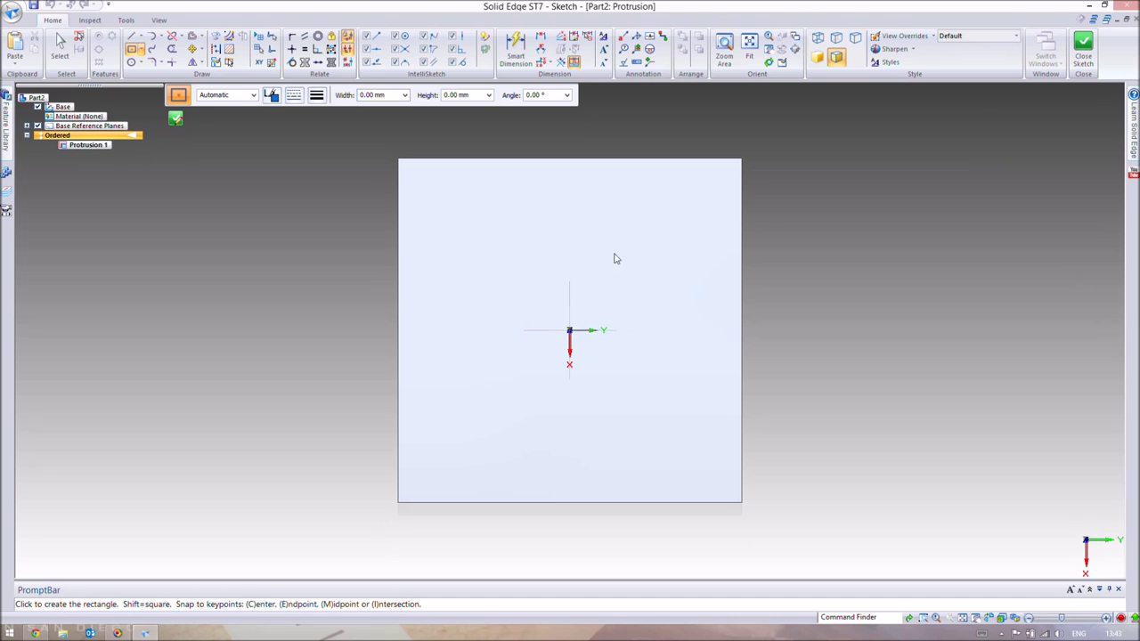
{"action": "left_click", "coordinate": [742, 161]}
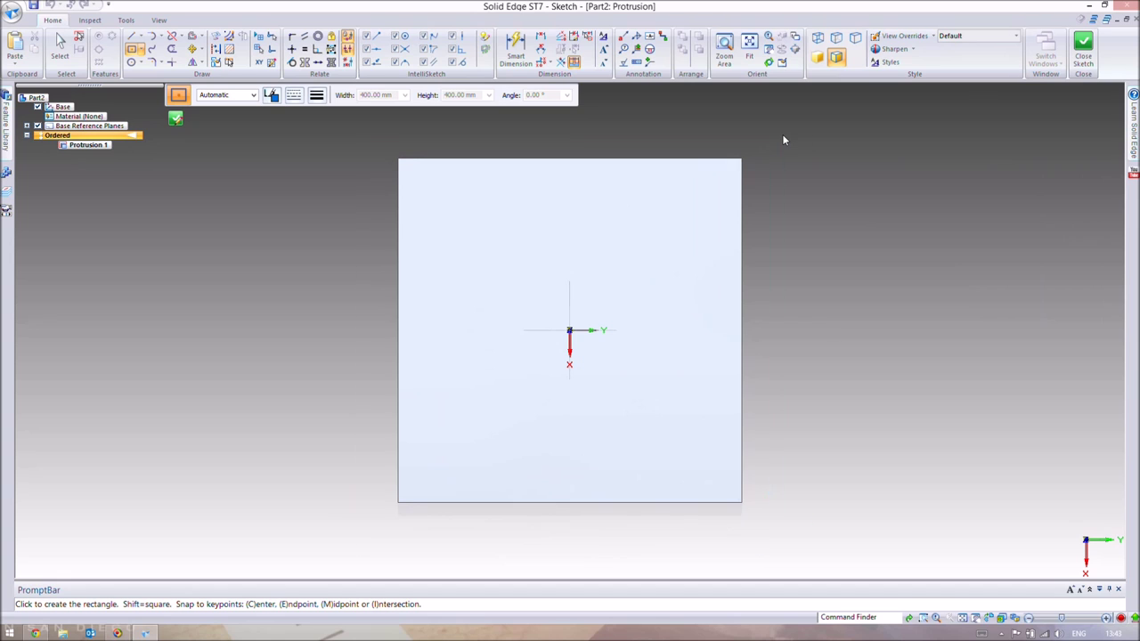
{"action": "type", "text": "44"}
{"action": "key", "text": "Tab"}
{"action": "type", "text": "4"}
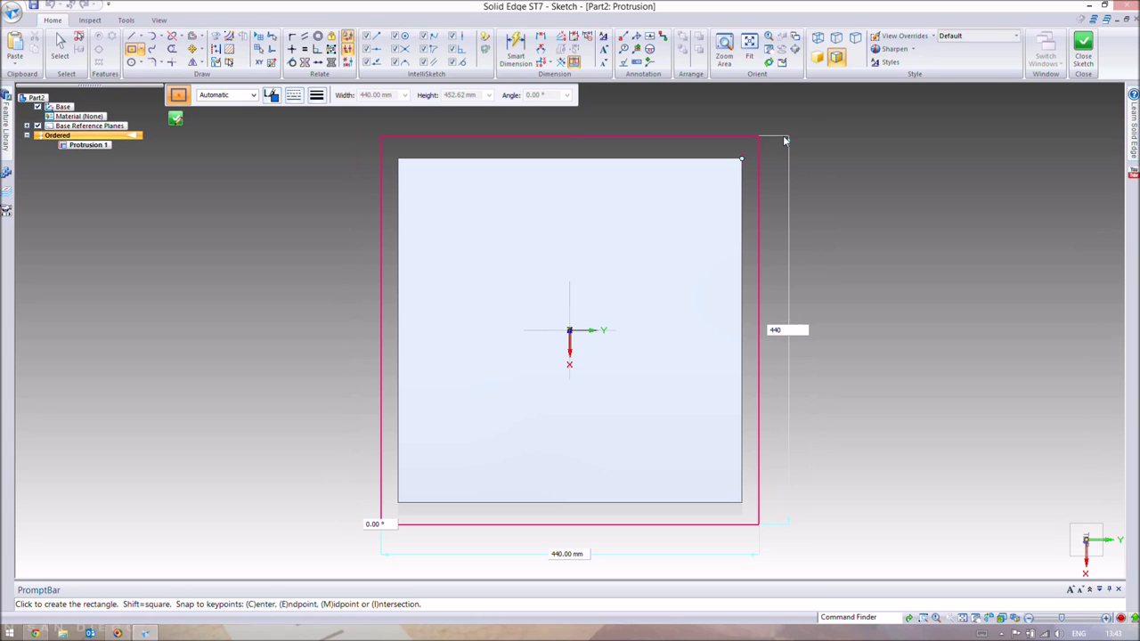
{"action": "type", "text": "40"}
{"action": "key", "text": "Tab"}
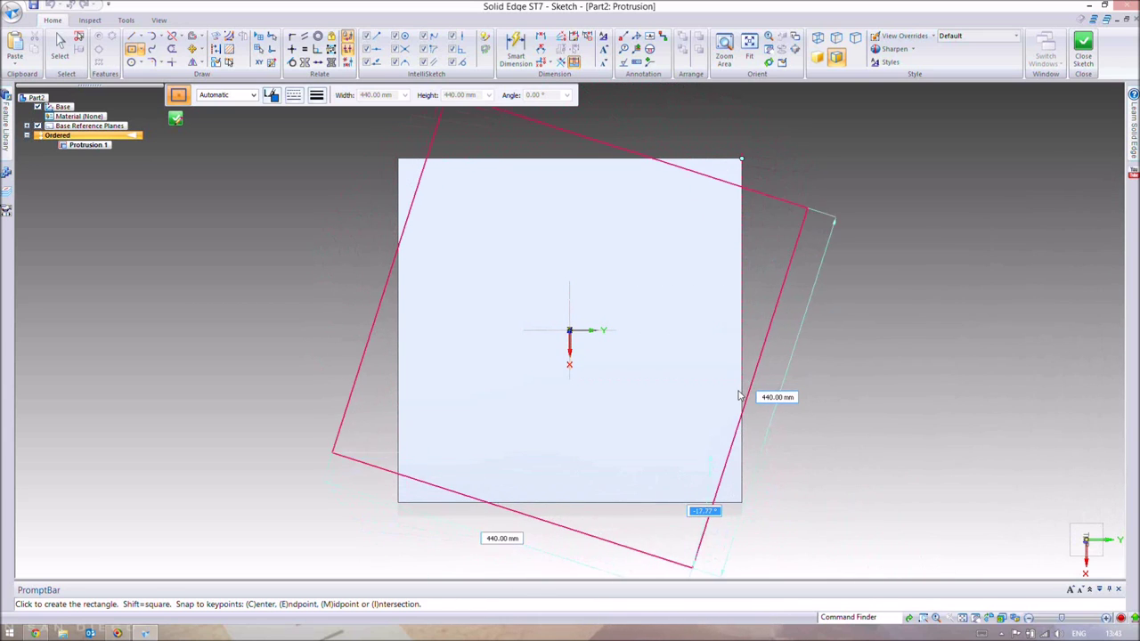
{"action": "key", "text": "Escape"}
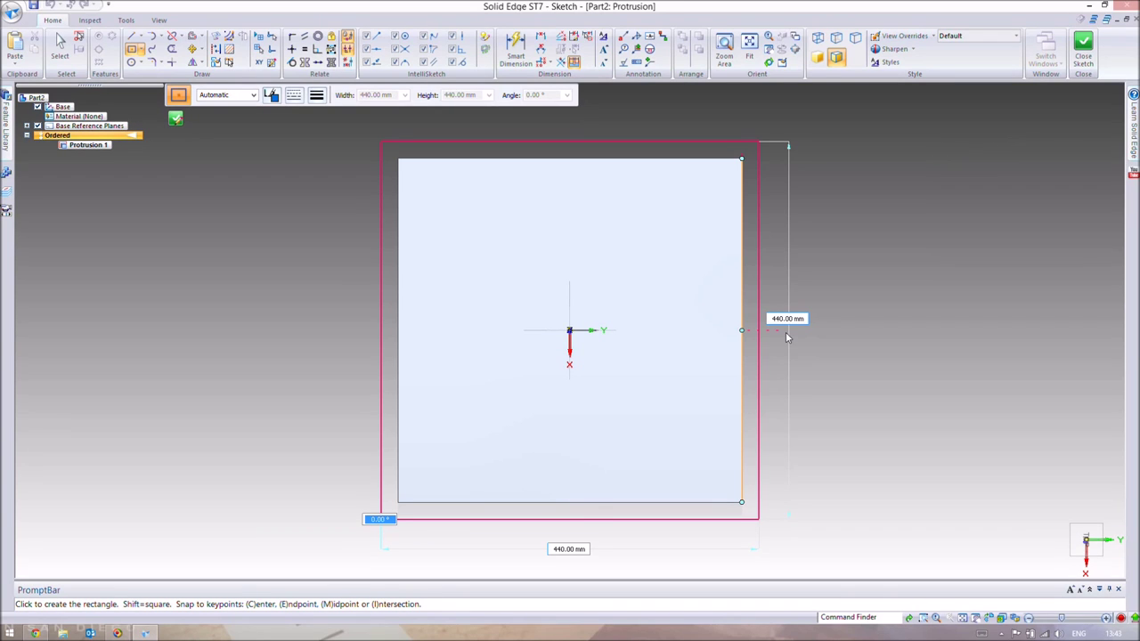
{"action": "left_click", "coordinate": [785, 333]}
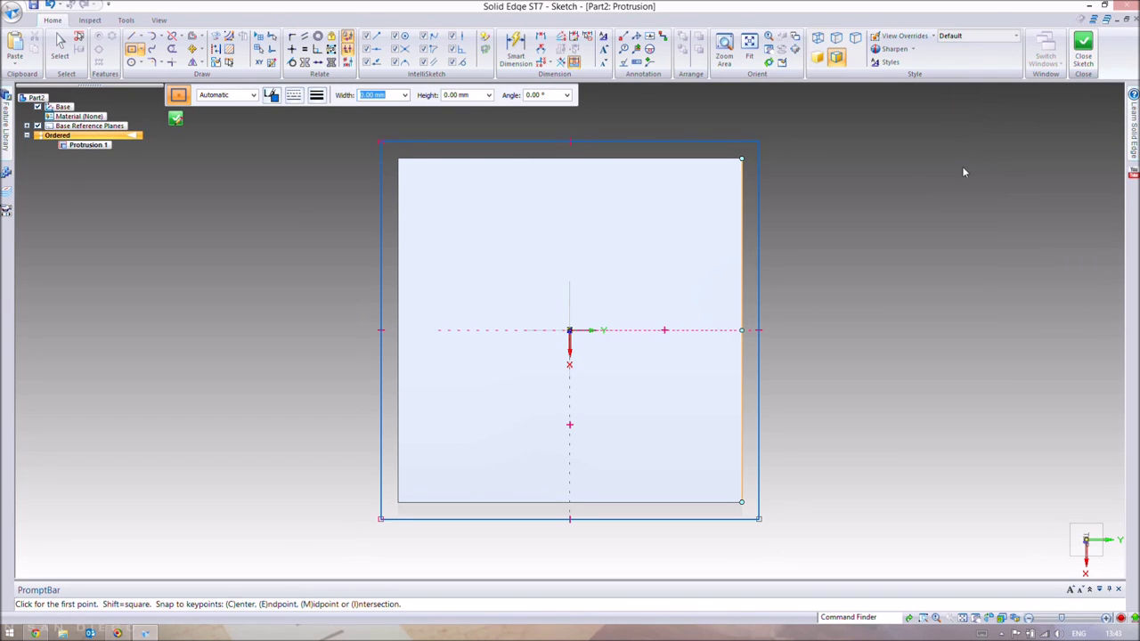
{"action": "left_click", "coordinate": [1083, 47]}
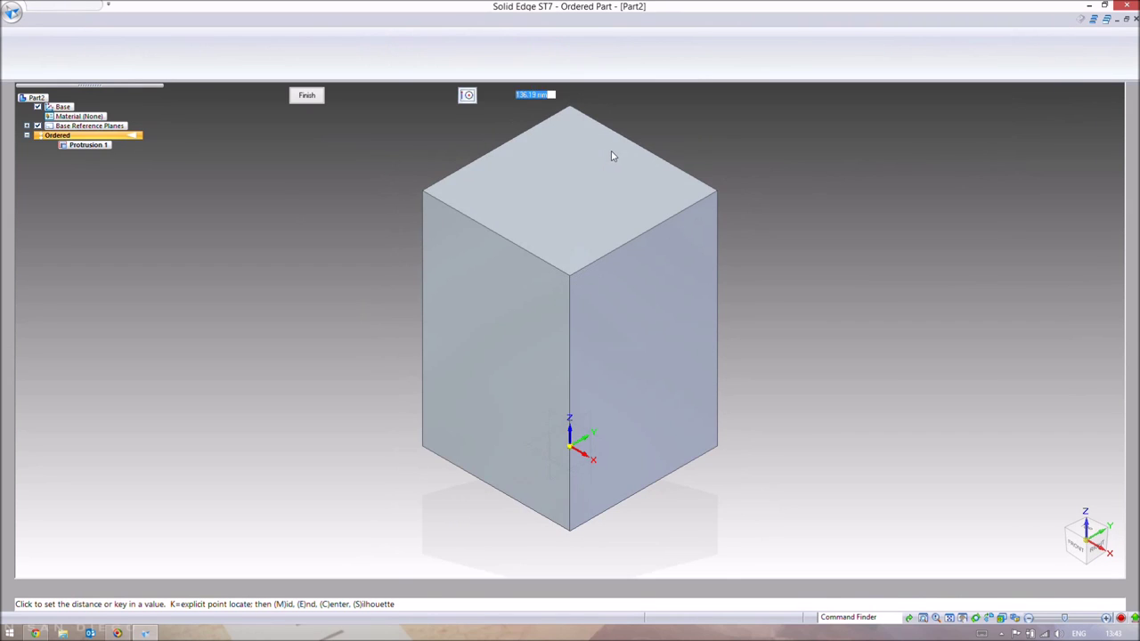
- Extrude the 440 mm square 20 mm upward from the block's top face
{"action": "type", "text": "20"}
{"action": "key", "text": "Return"}
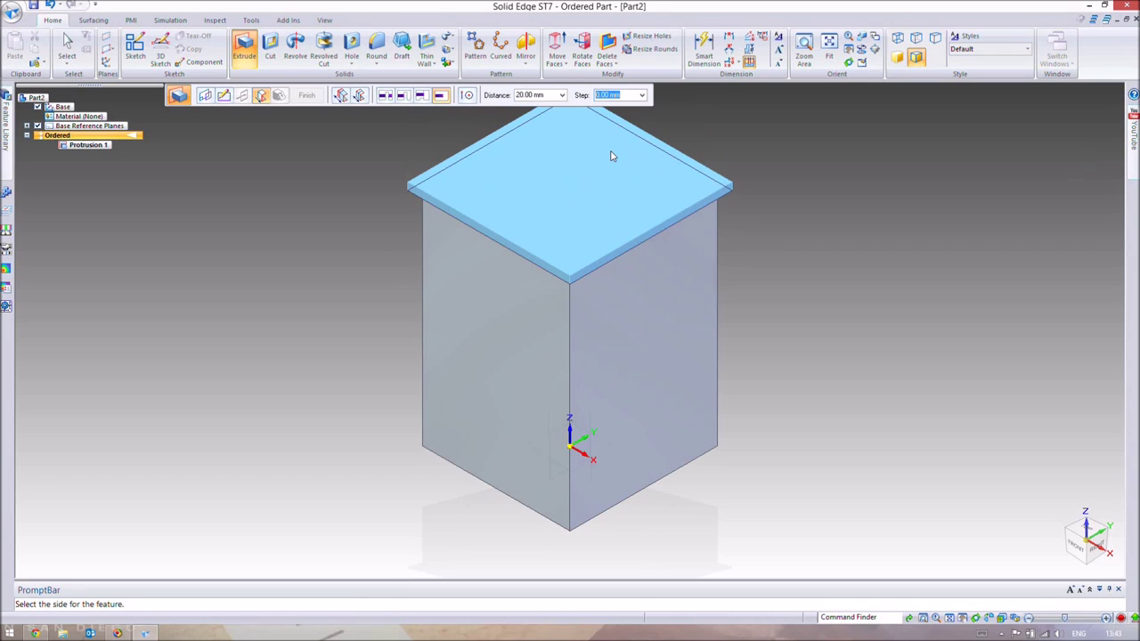
{"action": "left_click", "coordinate": [610, 156]}
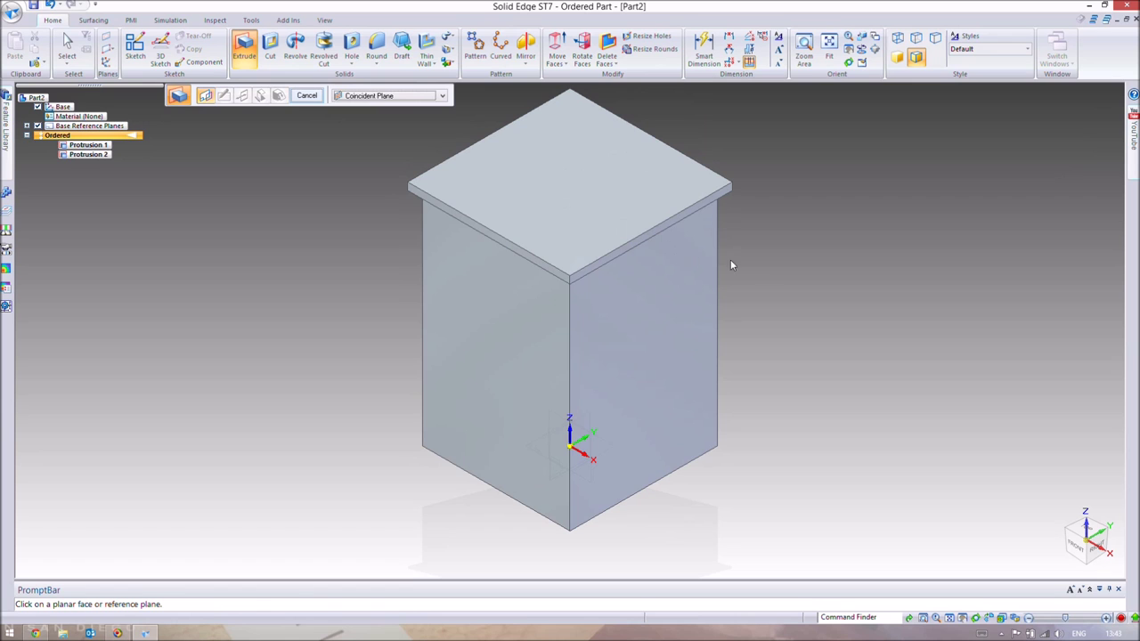
- Start an extrusion sketch on the block's bottom face and activate Rectangle by 2 Points
{"action": "middle_click_drag", "start_coordinate": [753, 259], "coordinate": [737, 211]}
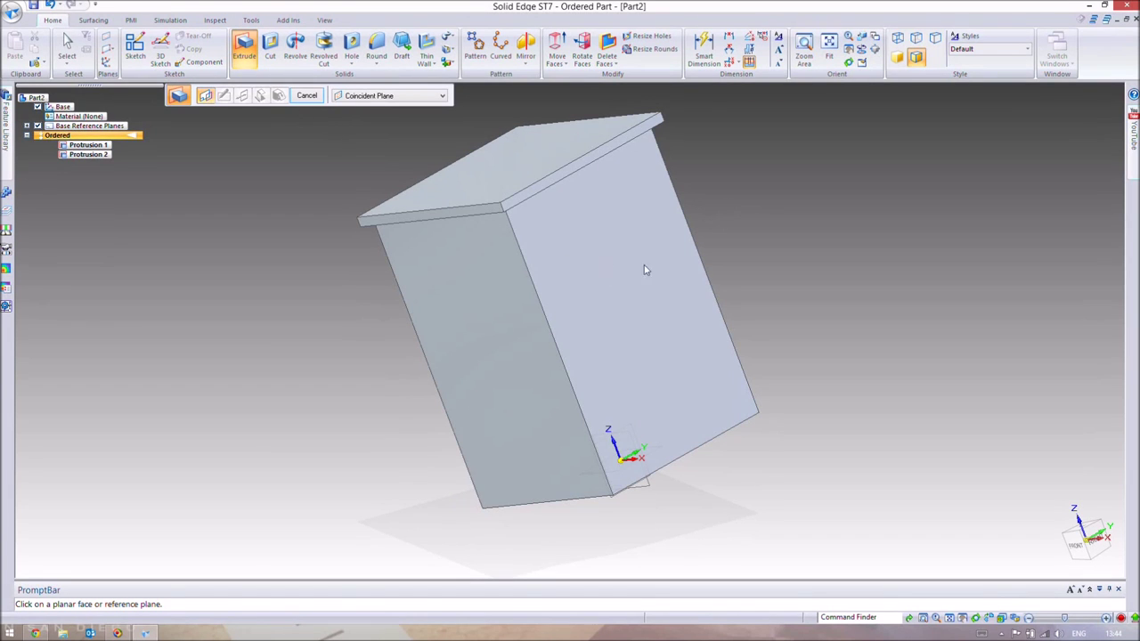
{"action": "middle_click_drag", "start_coordinate": [767, 262], "coordinate": [758, 193]}
{"action": "left_click", "coordinate": [240, 54]}
{"action": "left_click", "coordinate": [652, 407]}
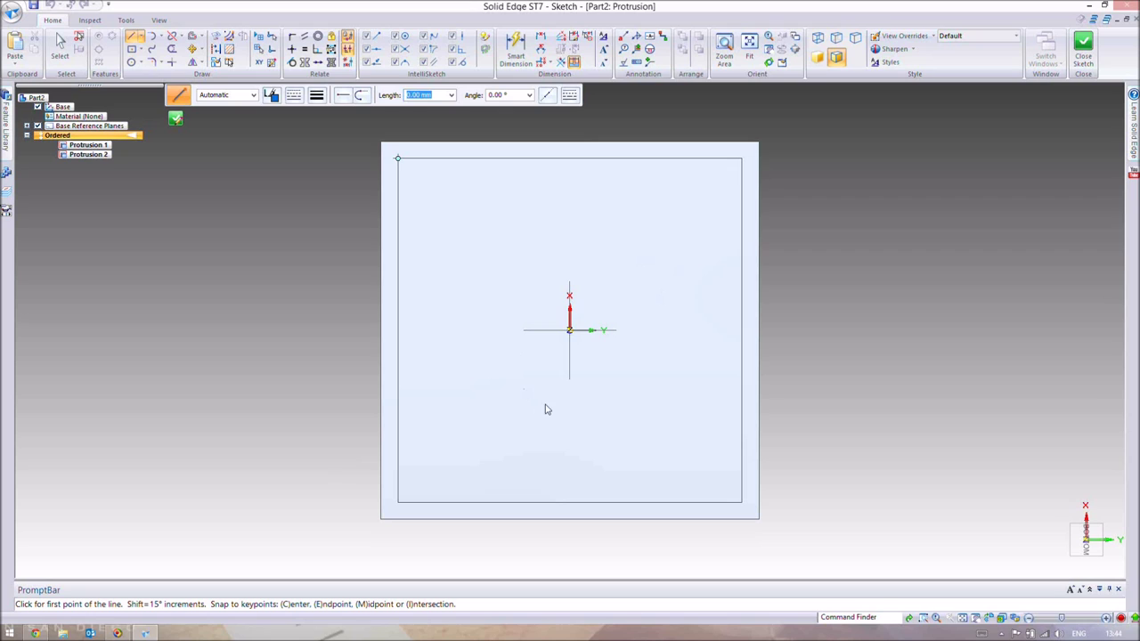
{"action": "left_click", "coordinate": [144, 50]}
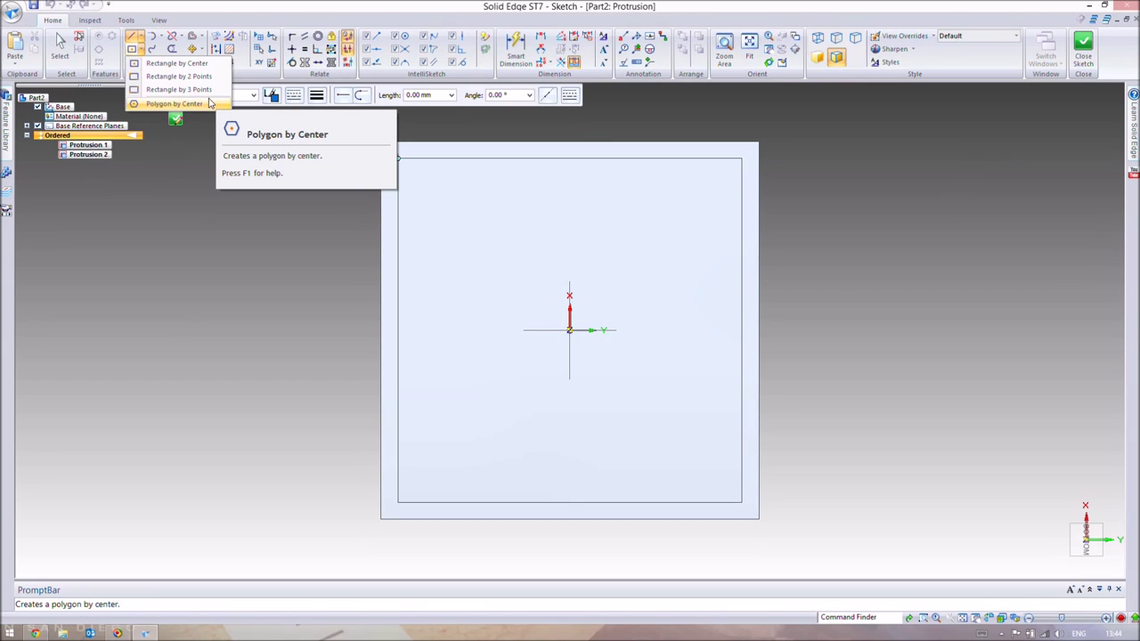
{"action": "left_click", "coordinate": [152, 77]}
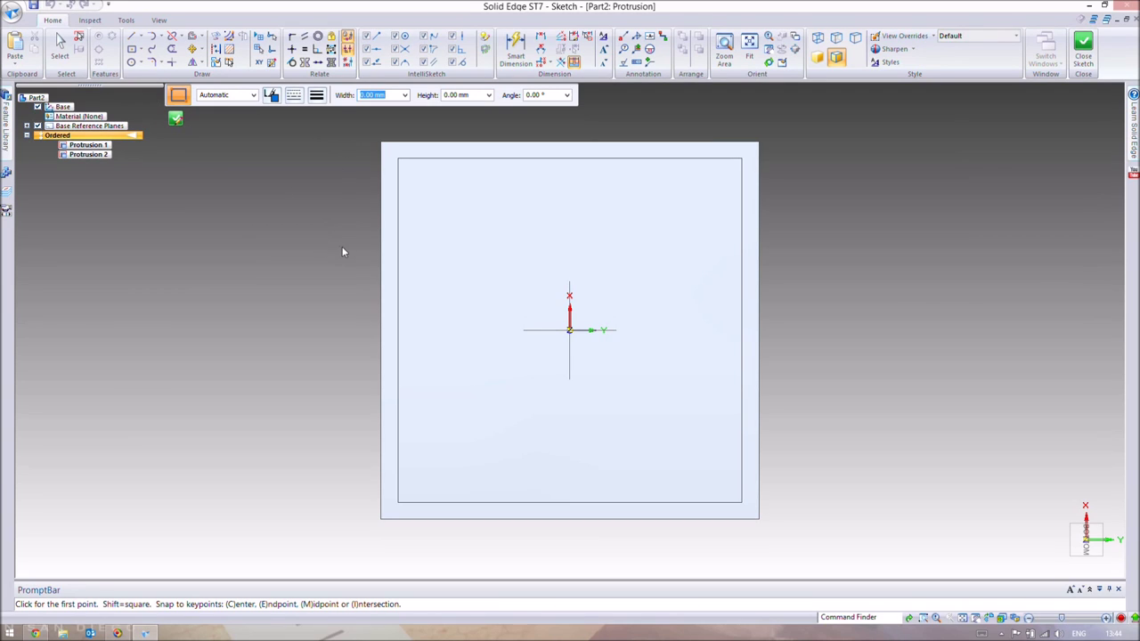
- Draw a trial rectangle outside the block's outline and undo it
{"action": "left_click", "coordinate": [151, 188]}
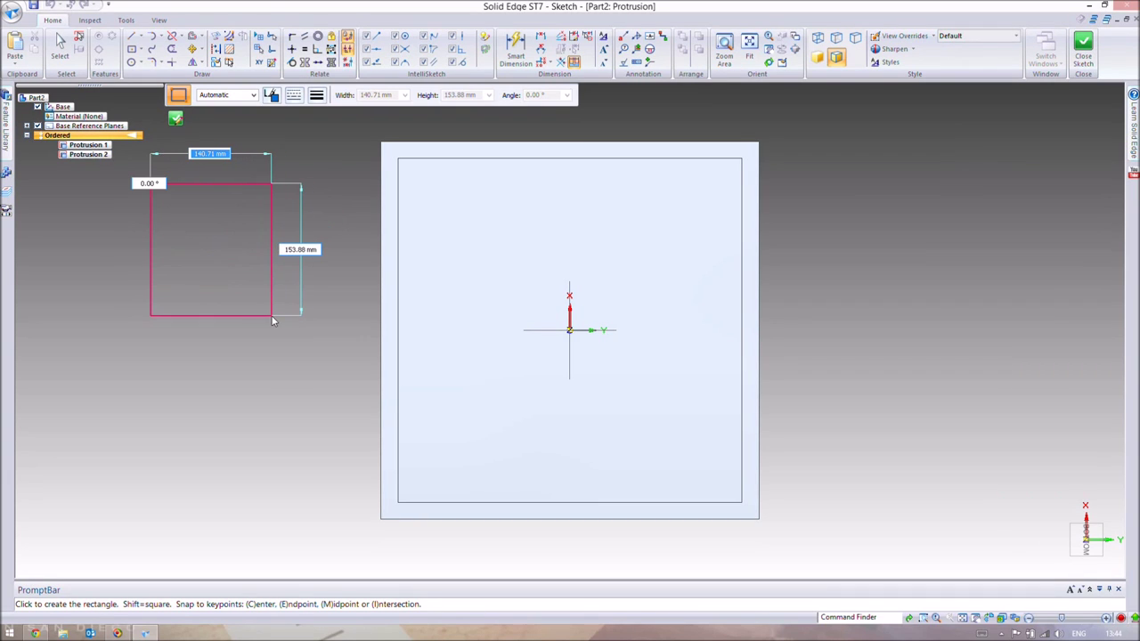
{"action": "left_click_drag", "start_coordinate": [275, 315], "coordinate": [313, 312]}
{"action": "left_click", "coordinate": [313, 312]}
{"action": "key", "text": "ctrl+z"}
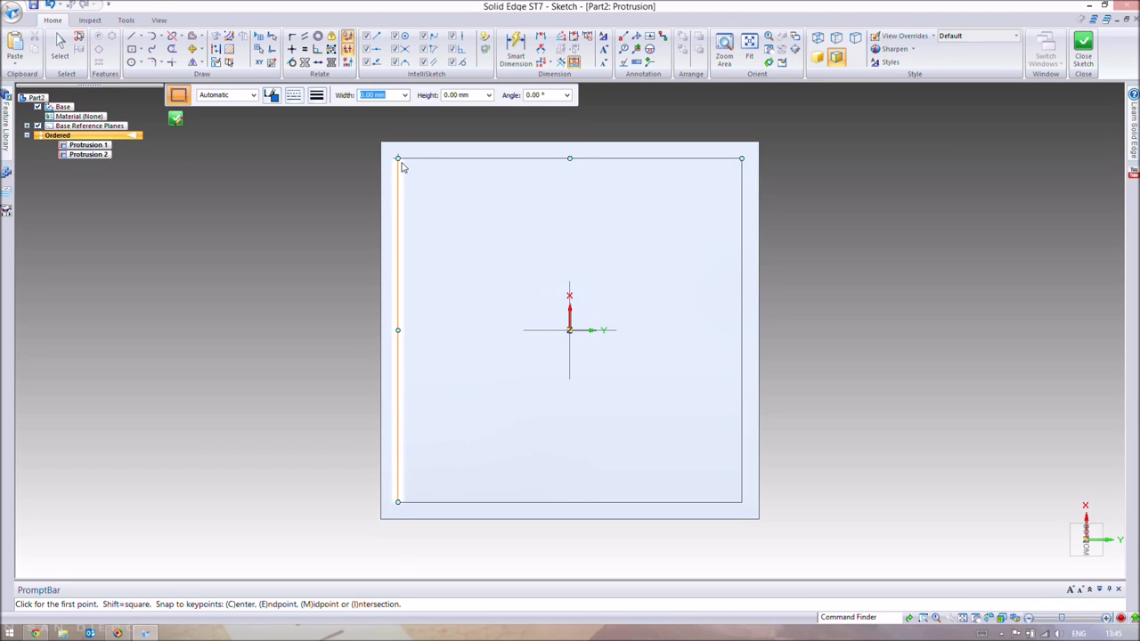
- Draw a 40 mm by 40 mm square inward from the upper-left corner of the block's base outline
{"action": "left_click", "coordinate": [399, 160]}
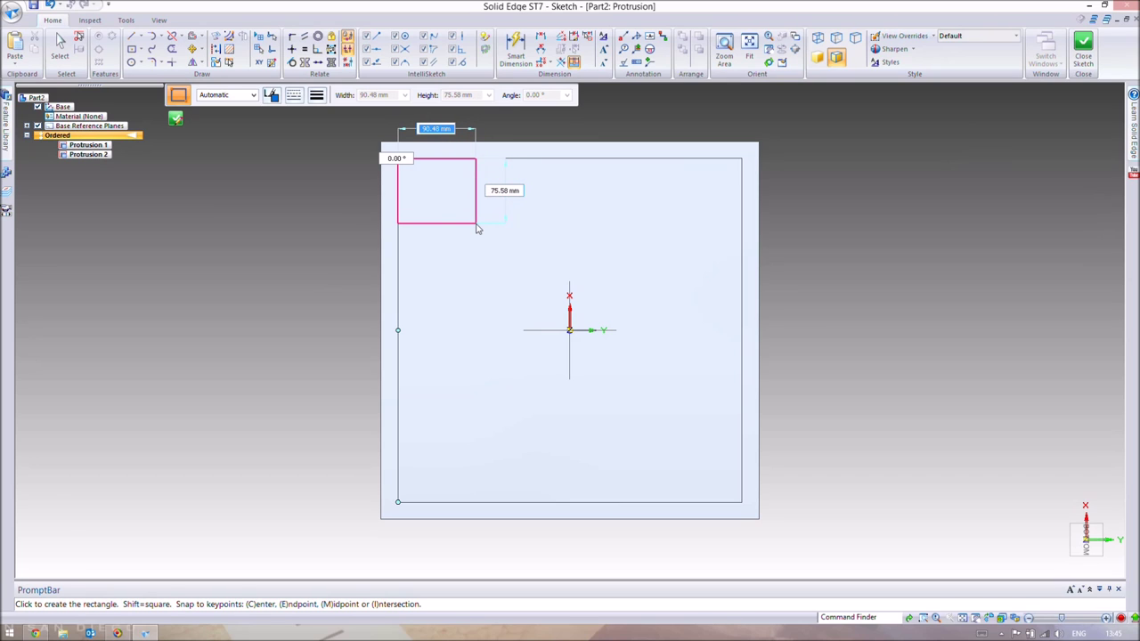
{"action": "type", "text": "40"}
{"action": "key", "text": "Tab"}
{"action": "type", "text": "40"}
{"action": "key", "text": "Tab"}
{"action": "key", "text": "Return"}
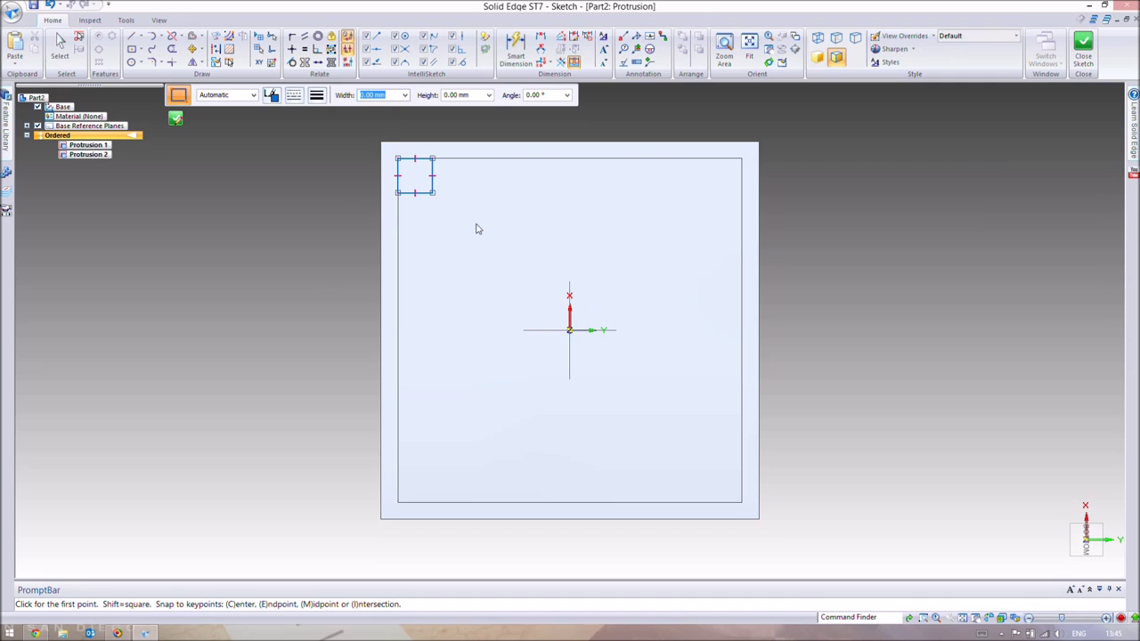
- Draw a 40 mm by 40 mm square inward from the upper-right corner of the block's base outline
{"action": "left_click", "coordinate": [735, 165]}
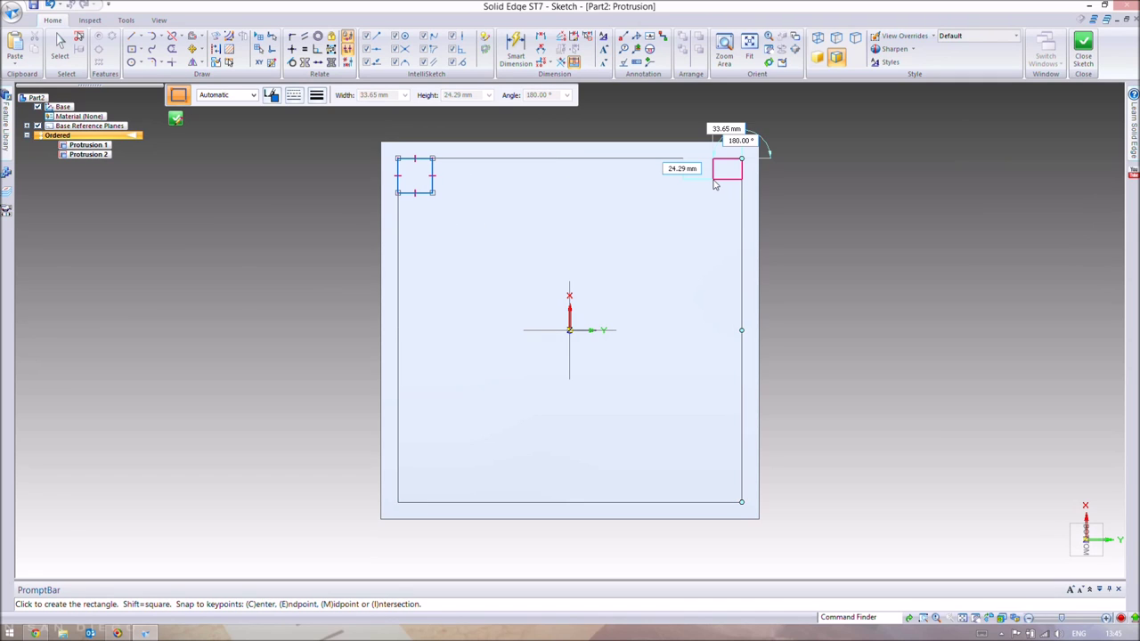
{"action": "type", "text": "40"}
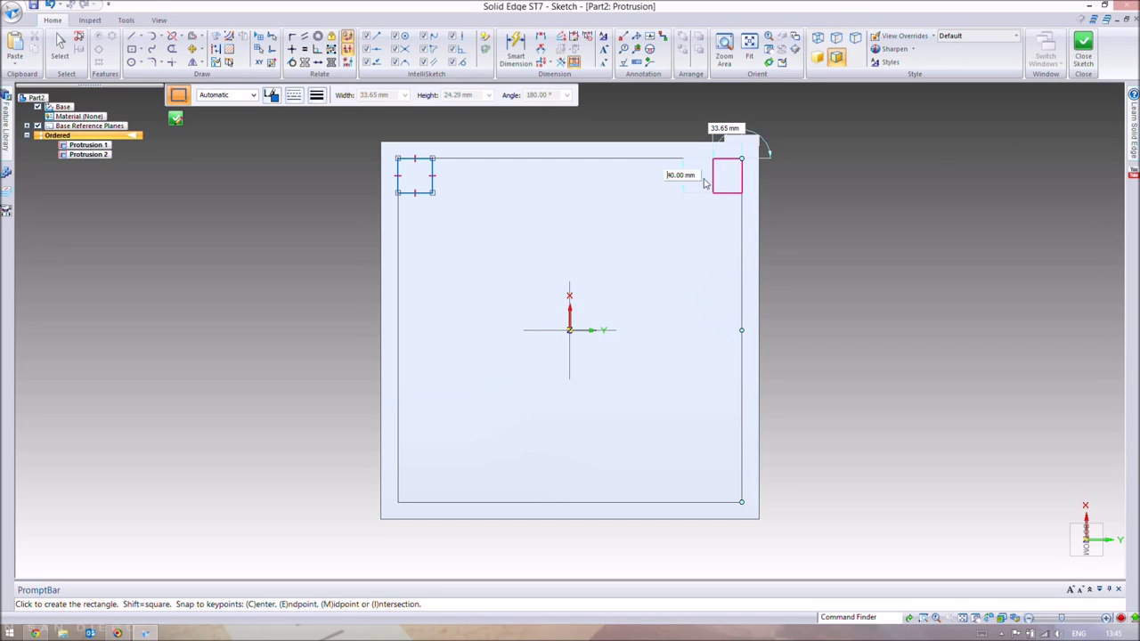
{"action": "key", "text": "Tab"}
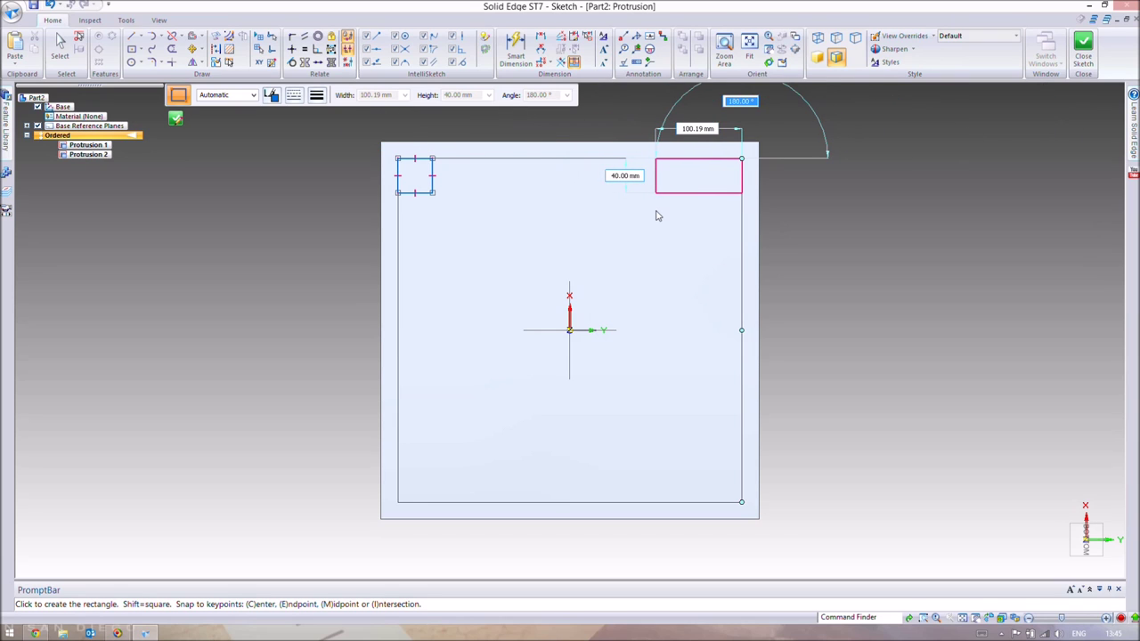
{"action": "key", "text": "Tab"}
{"action": "type", "text": "40"}
{"action": "key", "text": "Tab"}
{"action": "key", "text": "Tab"}
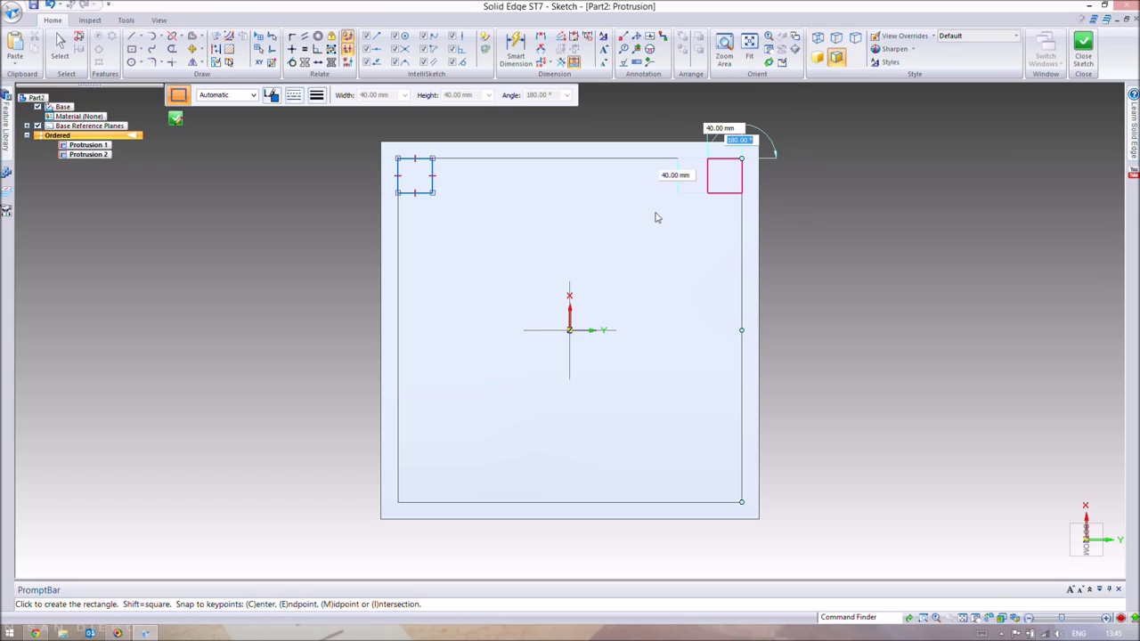
{"action": "left_click", "coordinate": [588, 164]}
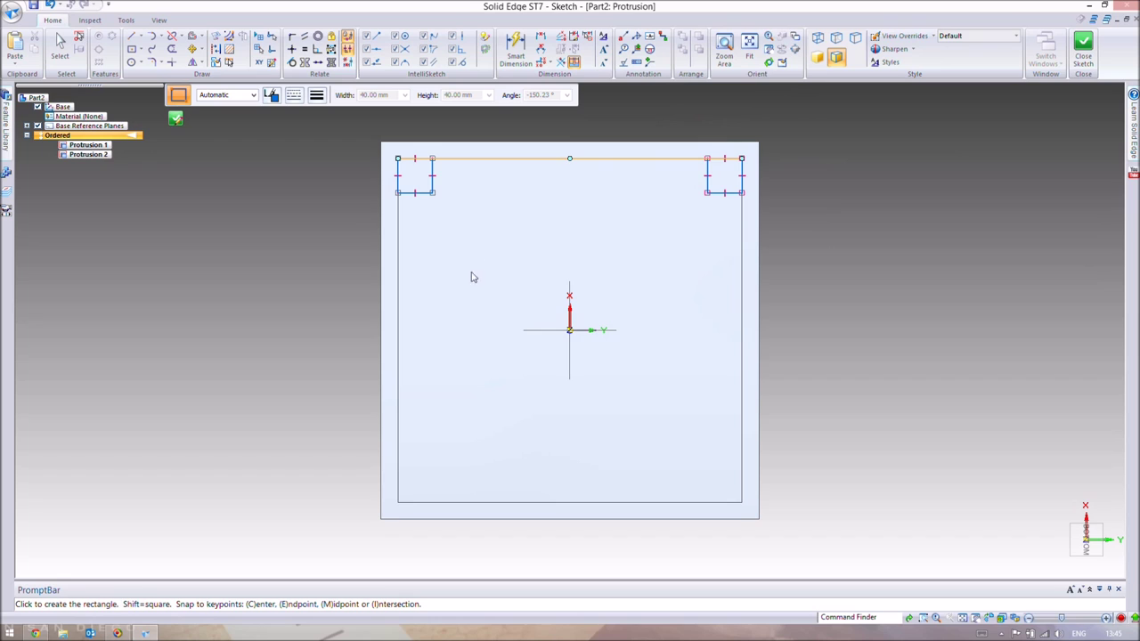
- Draw a 40 mm by 40 mm square inward from the lower-left corner of the block's base outline
{"action": "left_click", "coordinate": [397, 503]}
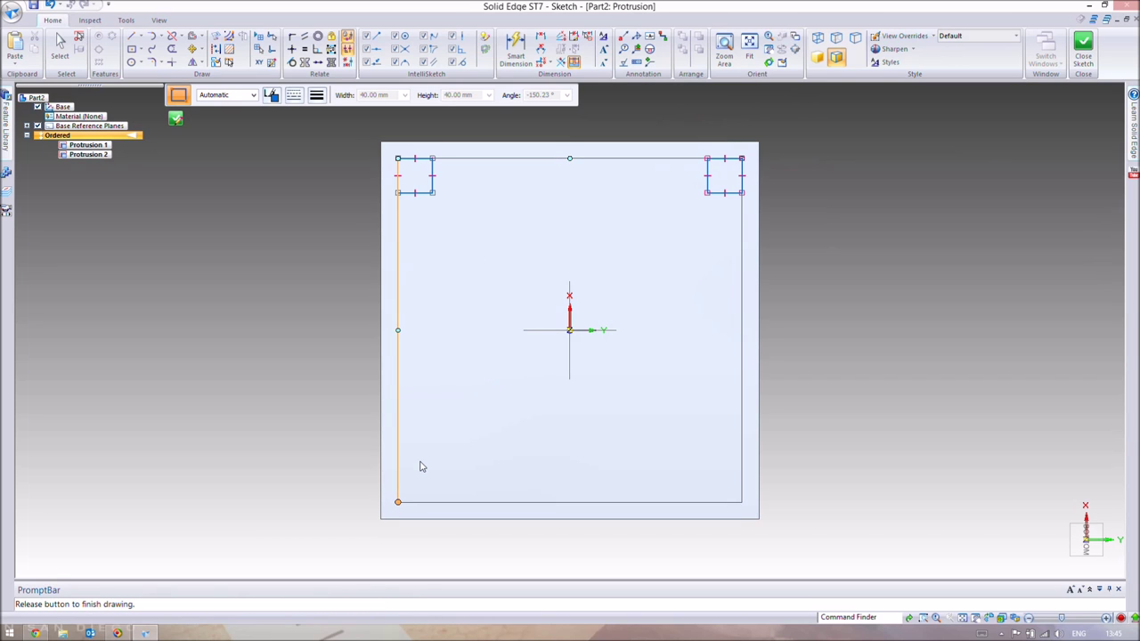
{"action": "key", "text": "Tab"}
{"action": "type", "text": "40"}
{"action": "key", "text": "Return"}
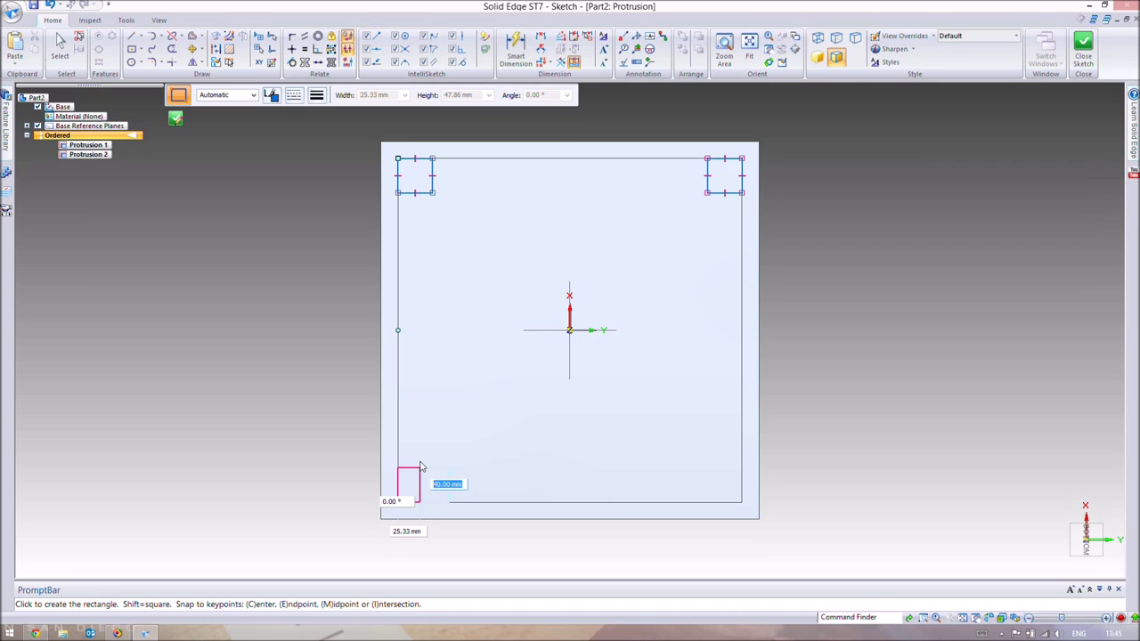
{"action": "key", "text": "Tab"}
{"action": "type", "text": "40"}
{"action": "key", "text": "Tab"}
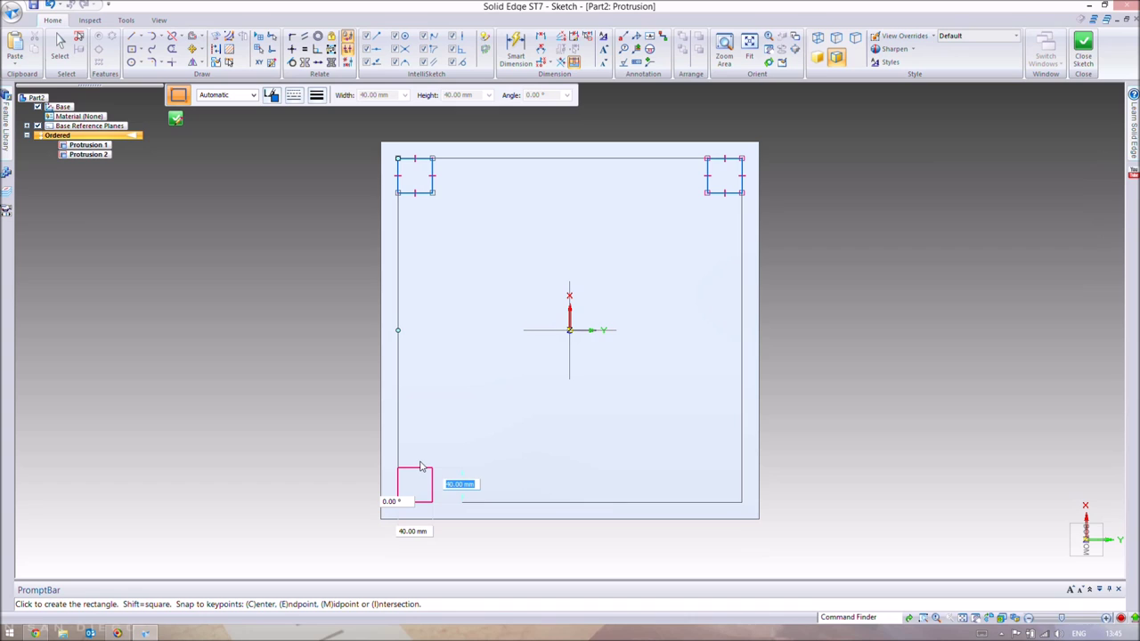
{"action": "key", "text": "Tab"}
{"action": "type", "text": "90"}
{"action": "key", "text": "Return"}
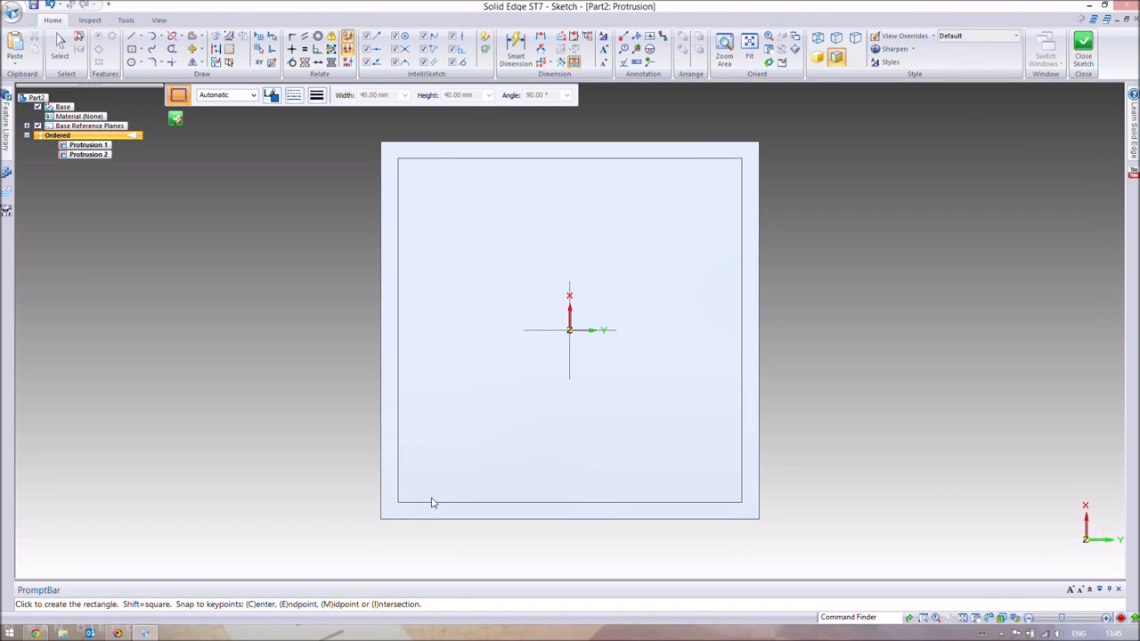
{"action": "left_click", "coordinate": [434, 502]}
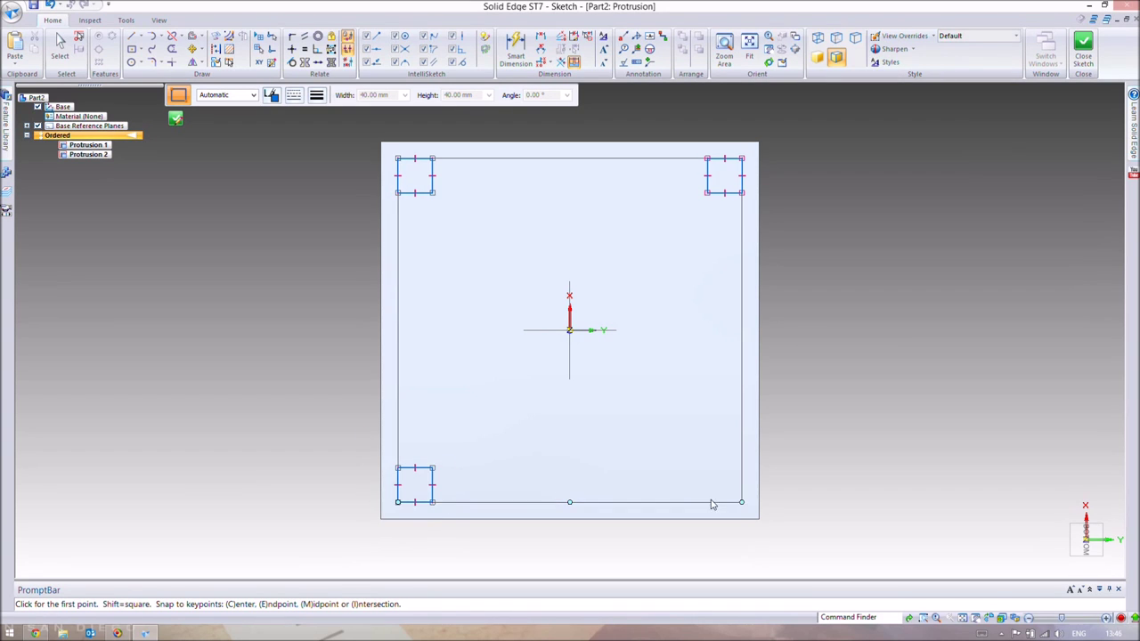
- Draw a 40 mm by 40 mm square inward from the lower-right corner of the block's base outline
{"action": "left_click", "coordinate": [721, 486]}
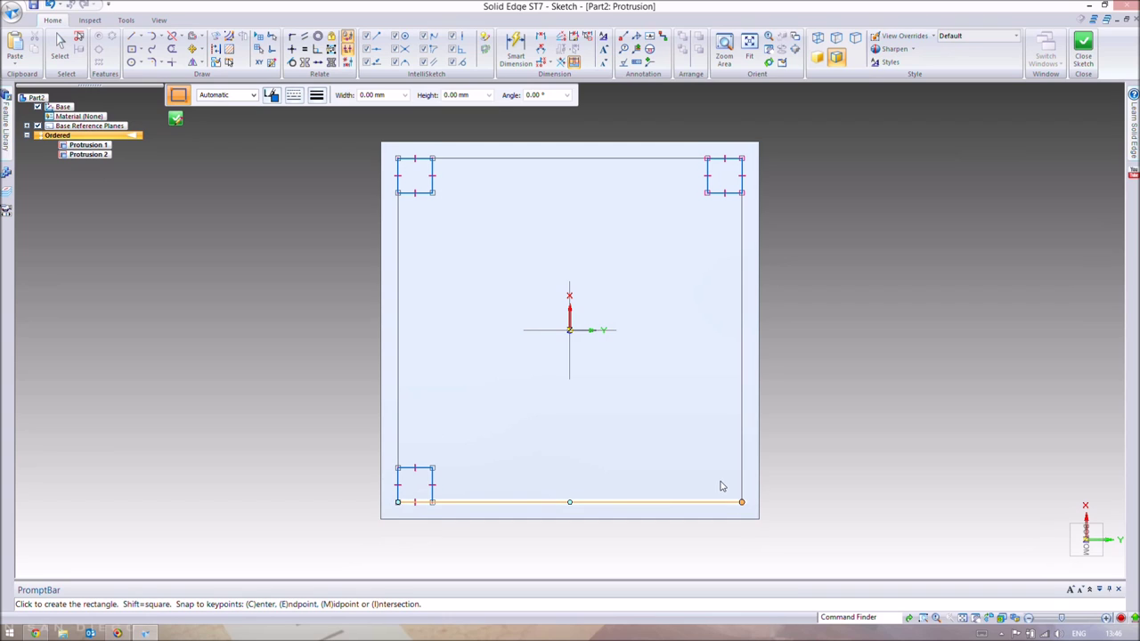
{"action": "type", "text": "40"}
{"action": "key", "text": "Tab"}
{"action": "type", "text": "90"}
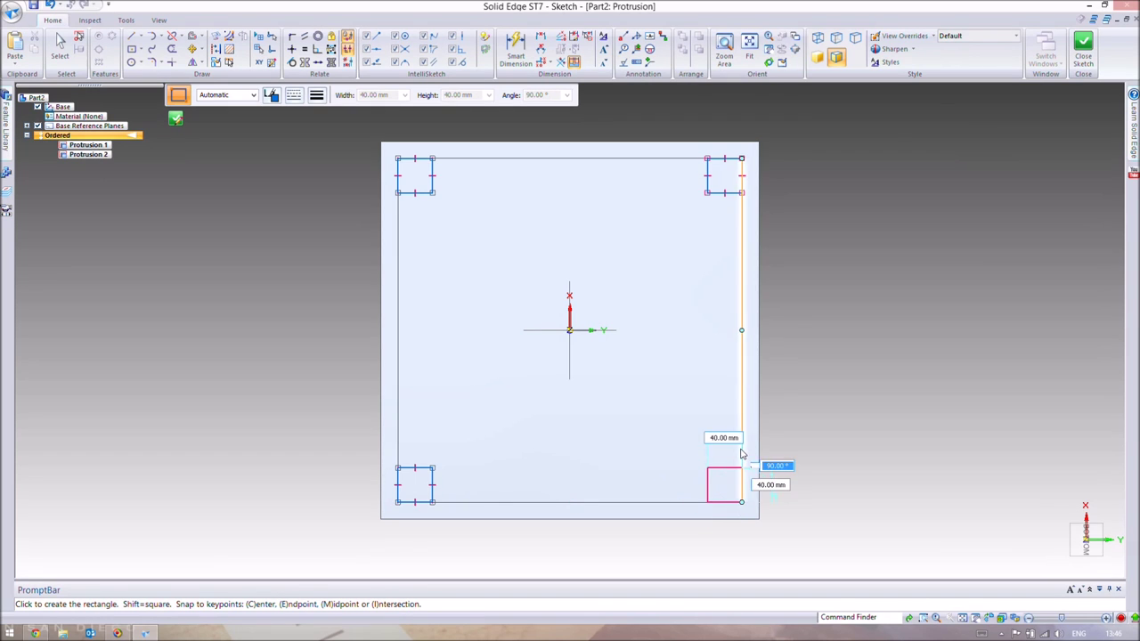
{"action": "left_click", "coordinate": [741, 498]}
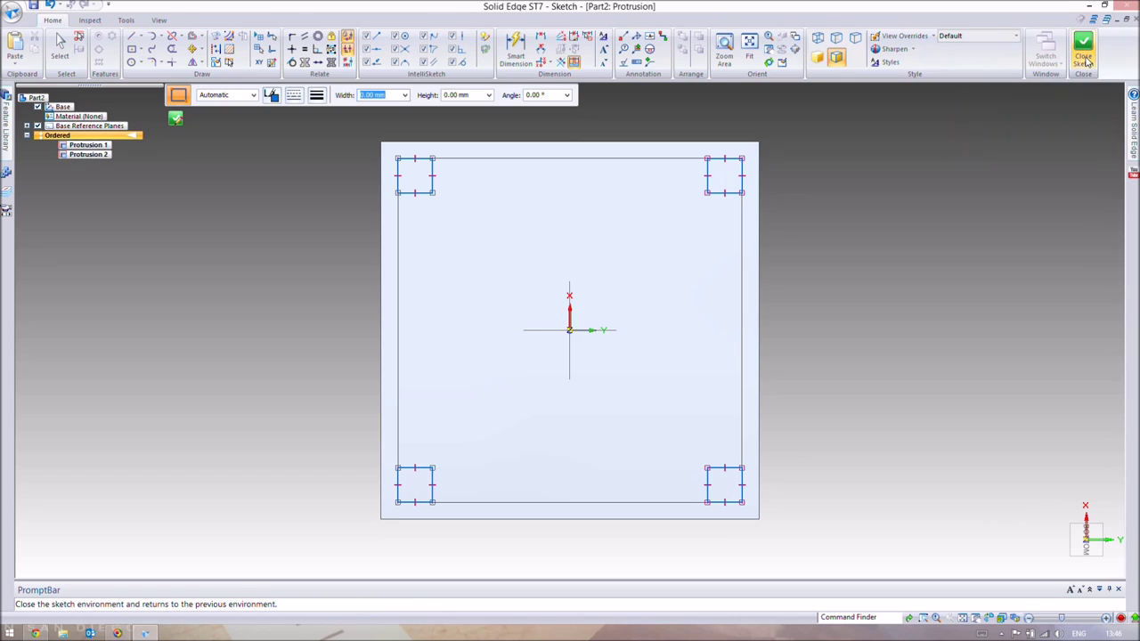
- Close the sketch and extrude the four corner squares 60 mm downward from the block's base
{"action": "left_click", "coordinate": [1084, 61]}
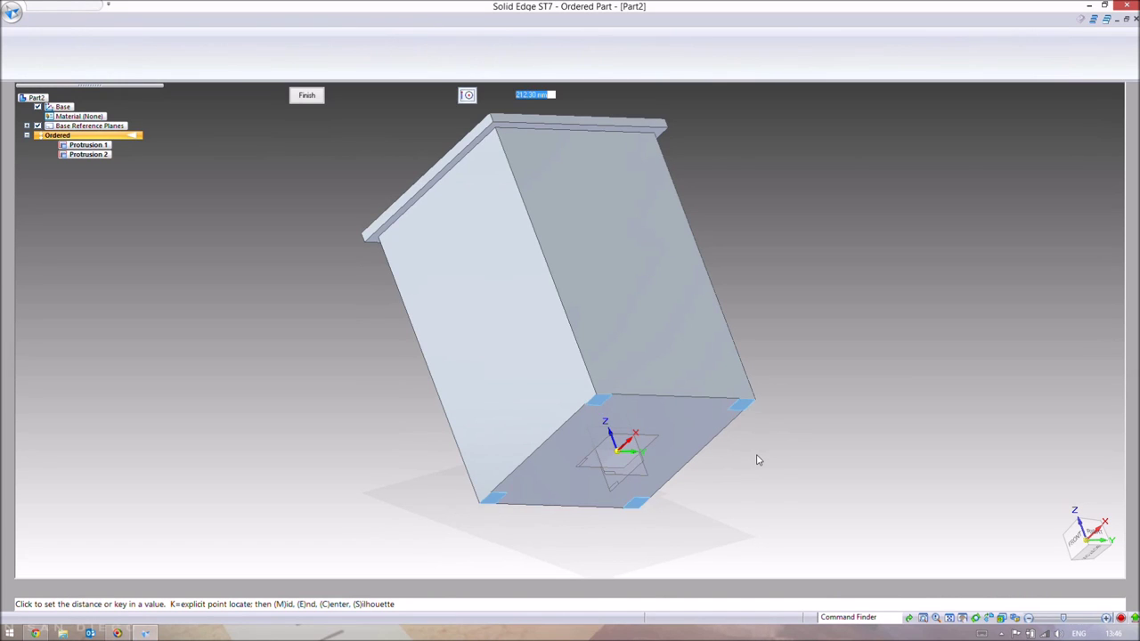
{"action": "type", "text": "60"}
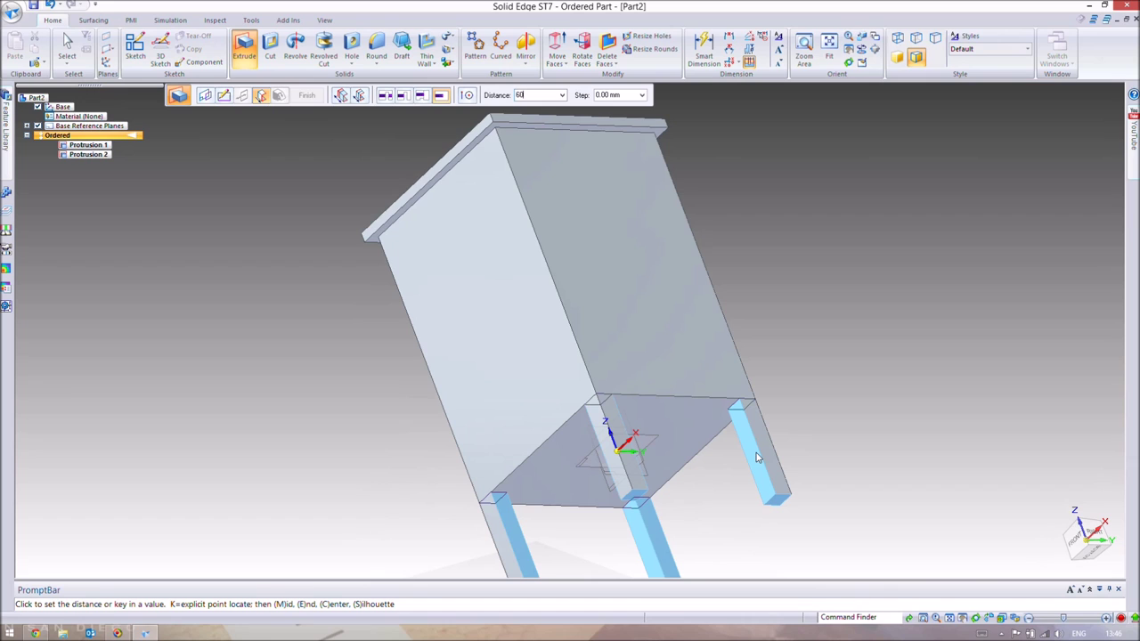
{"action": "key", "text": "Return"}
{"action": "left_click", "coordinate": [756, 450]}
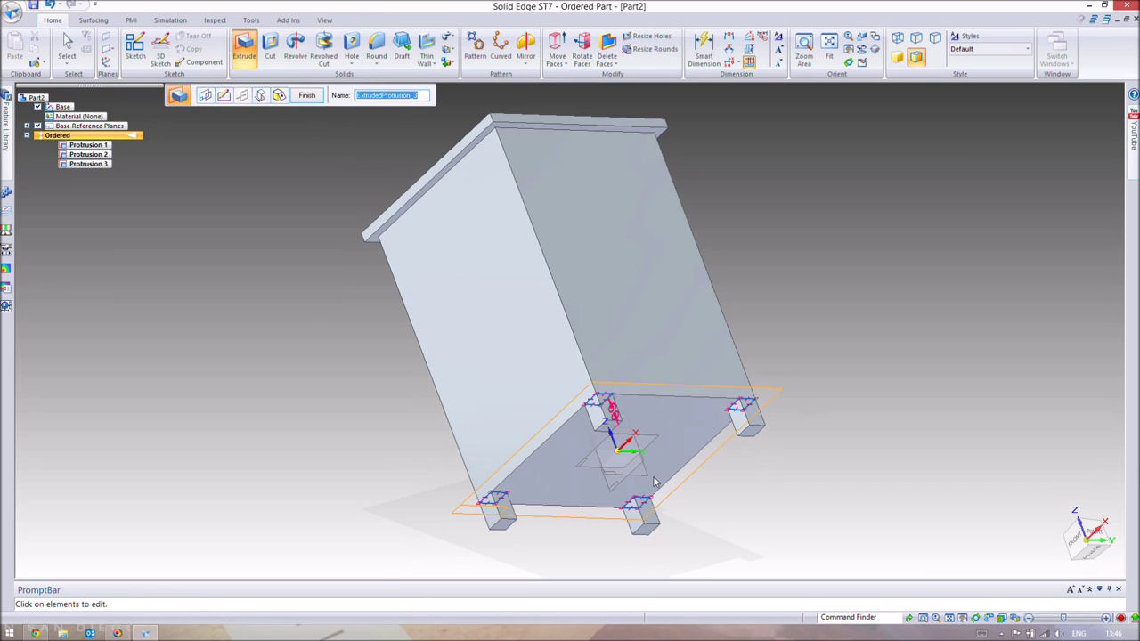
{"action": "left_click", "coordinate": [307, 96]}
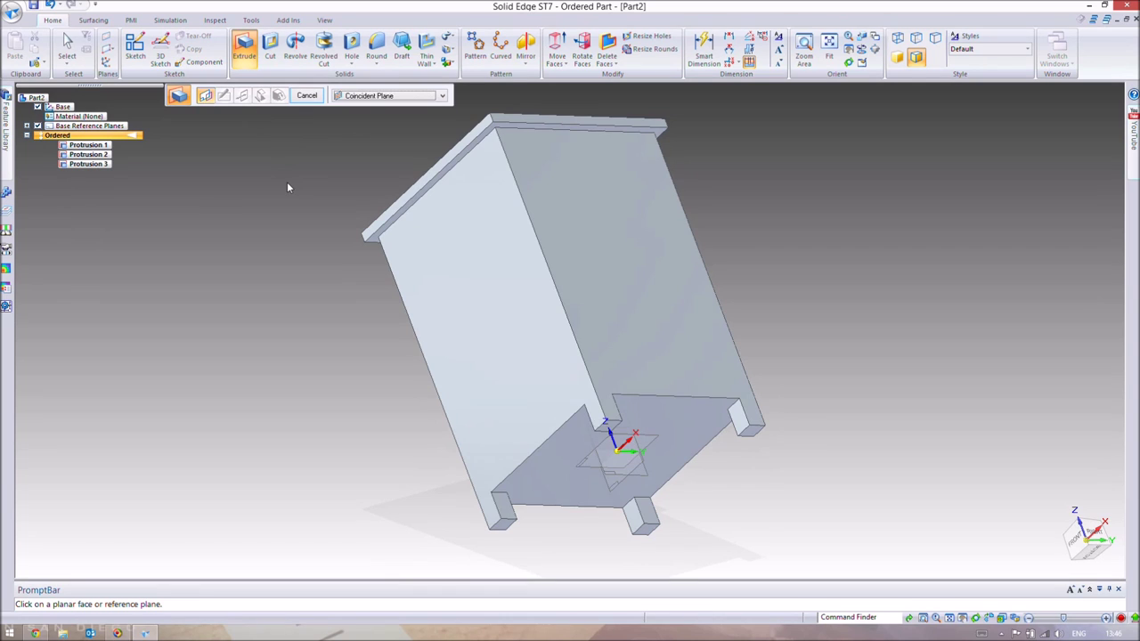
- Start a cutout sketch on the block's right side face
{"action": "key", "text": "ctrl+i"}
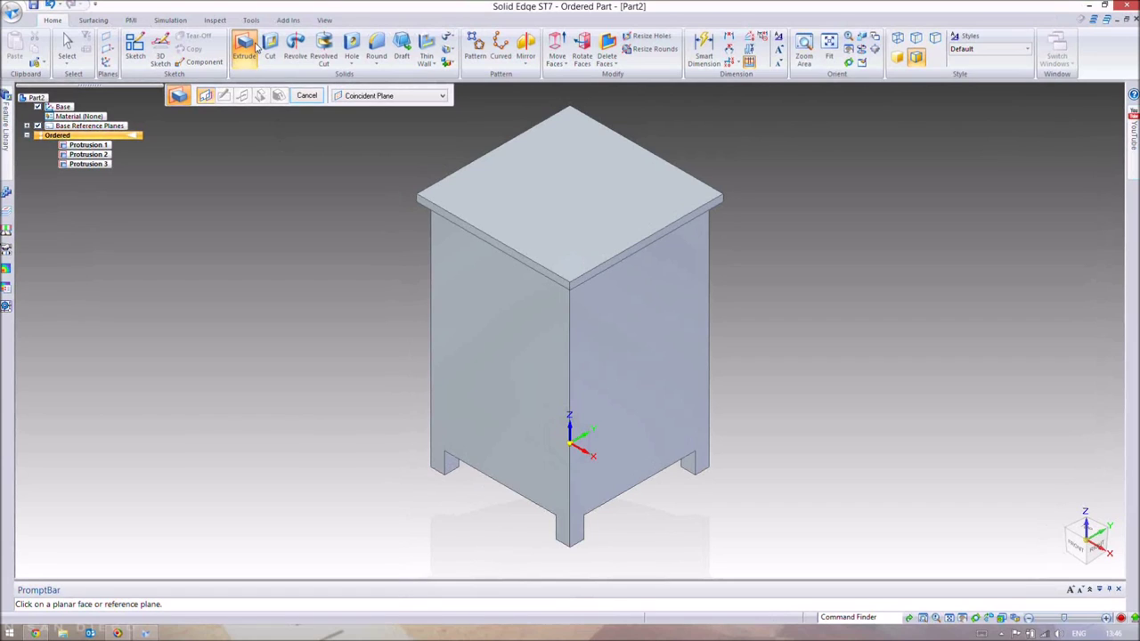
{"action": "left_click", "coordinate": [271, 49]}
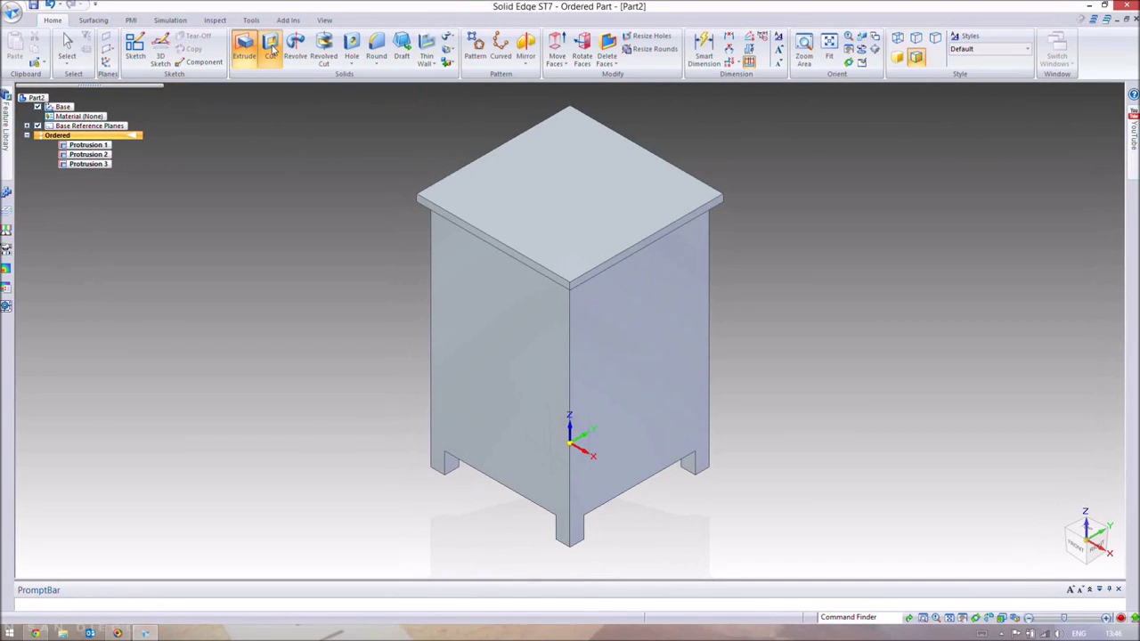
{"action": "left_click", "coordinate": [650, 334]}
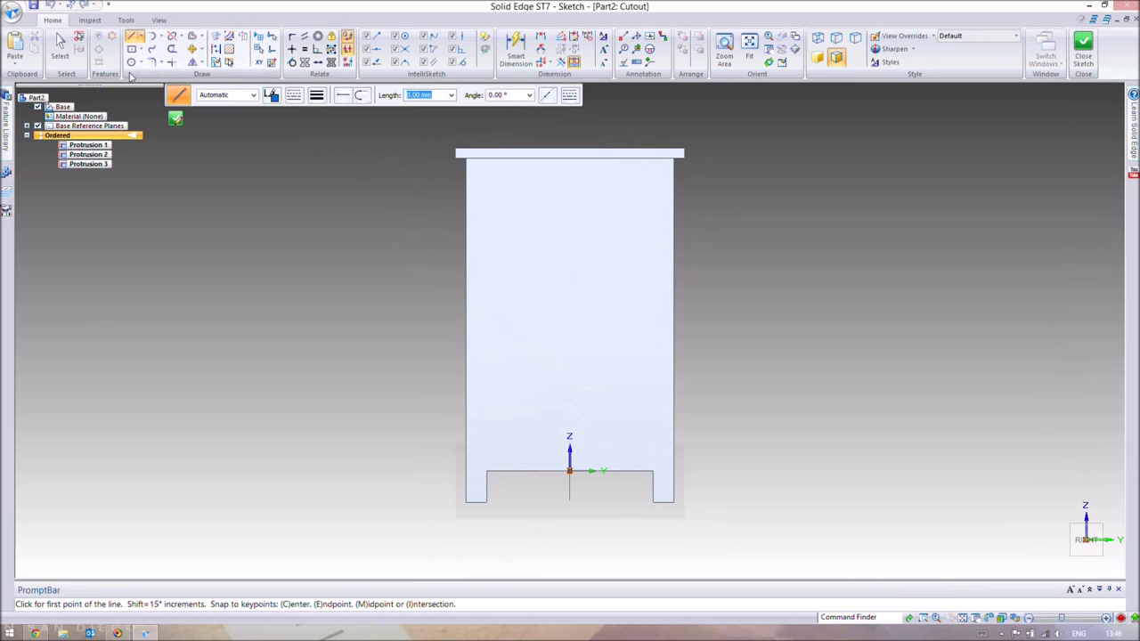
{"action": "left_click", "coordinate": [142, 51]}
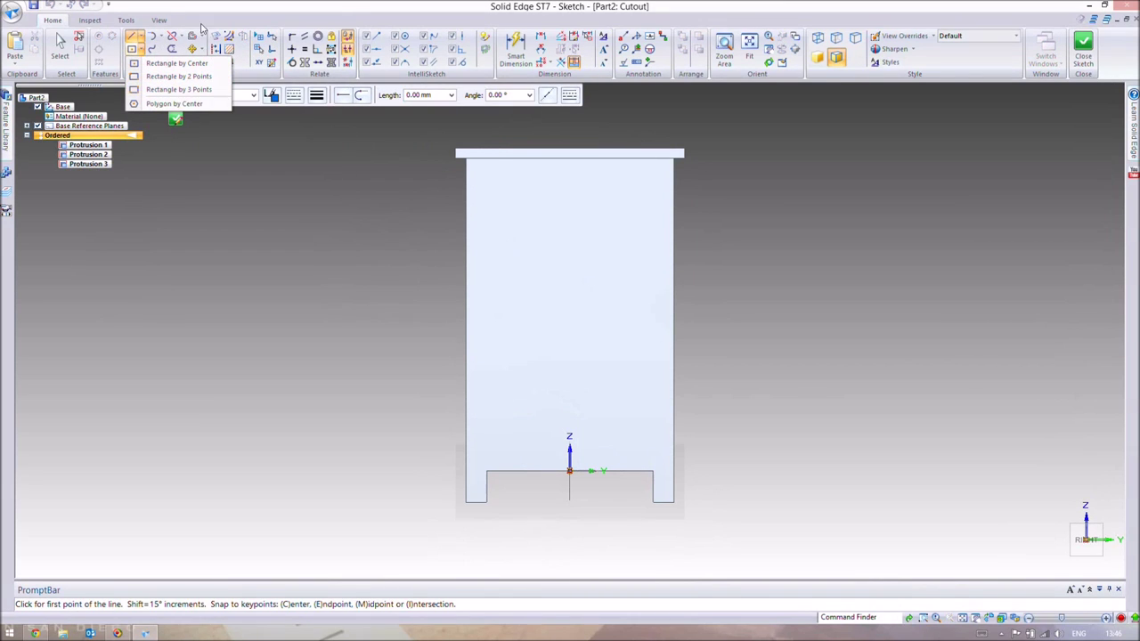
{"action": "left_click", "coordinate": [141, 36]}
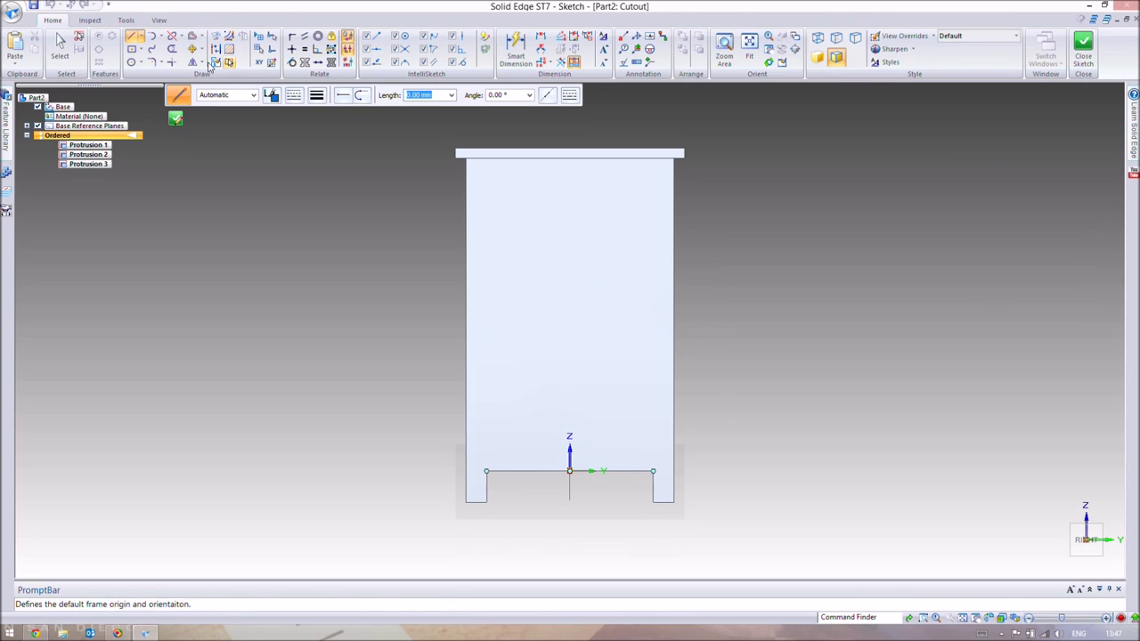
- Draw a 600 mm vertical line from the midpoint of the slab's lower edge to the midpoint of the block's bottom edge
{"action": "left_click", "coordinate": [134, 37]}
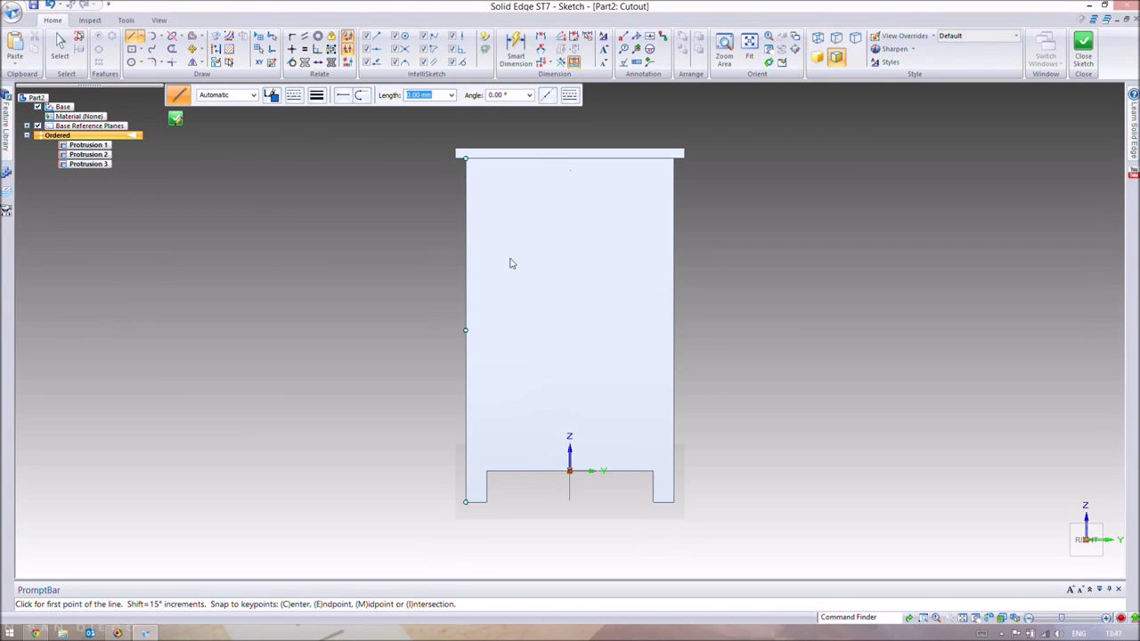
{"action": "left_click", "coordinate": [570, 159]}
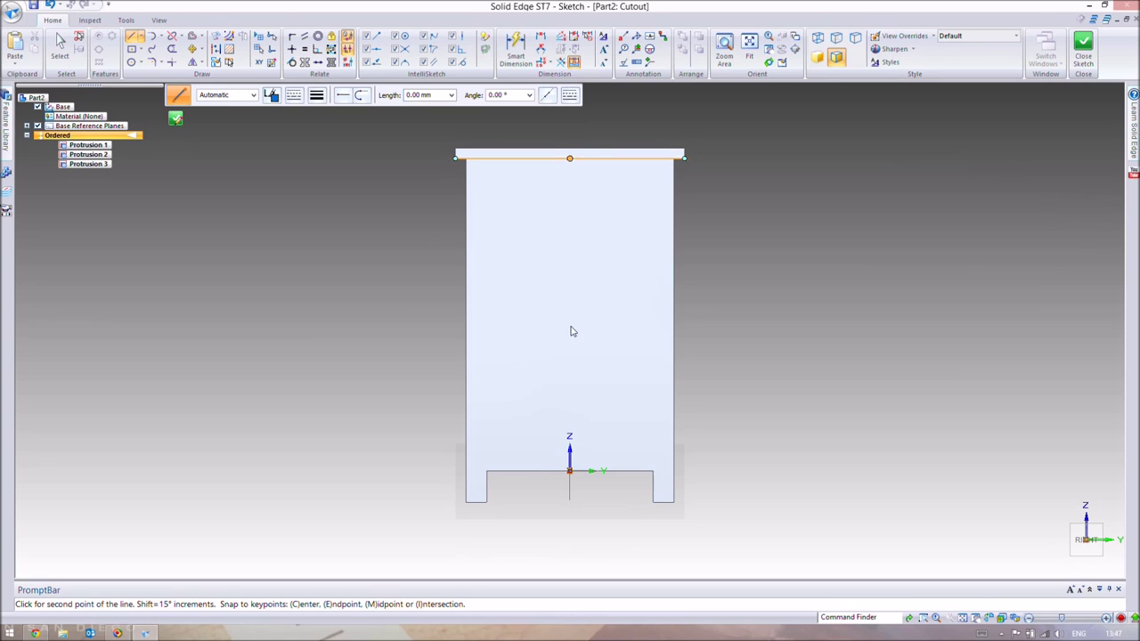
{"action": "left_click", "coordinate": [571, 473]}
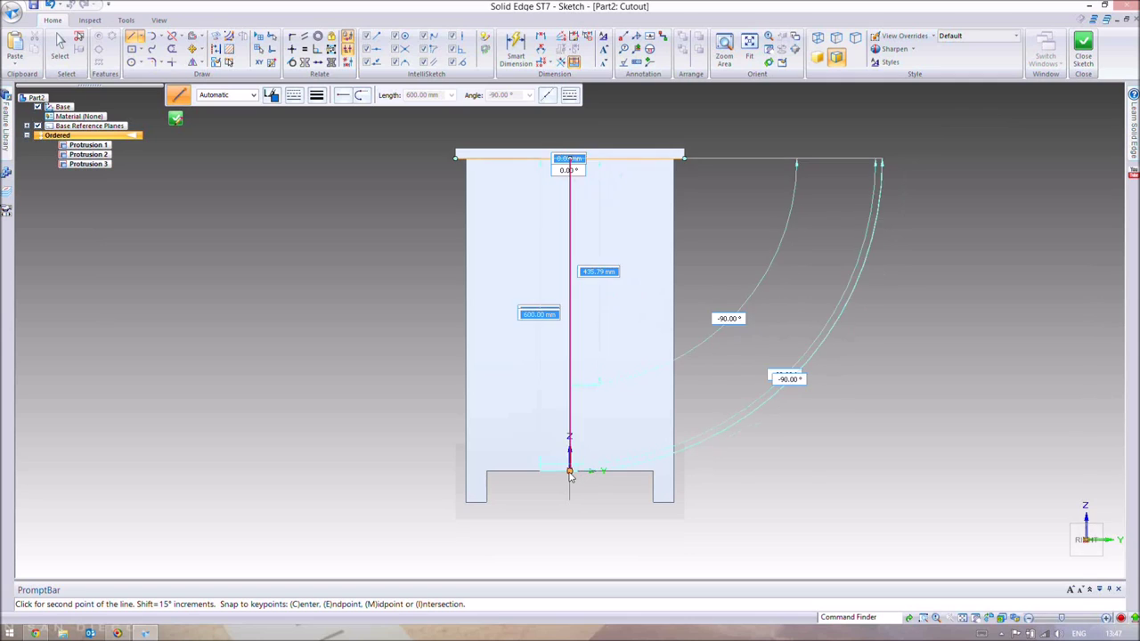
{"action": "left_click", "coordinate": [571, 471]}
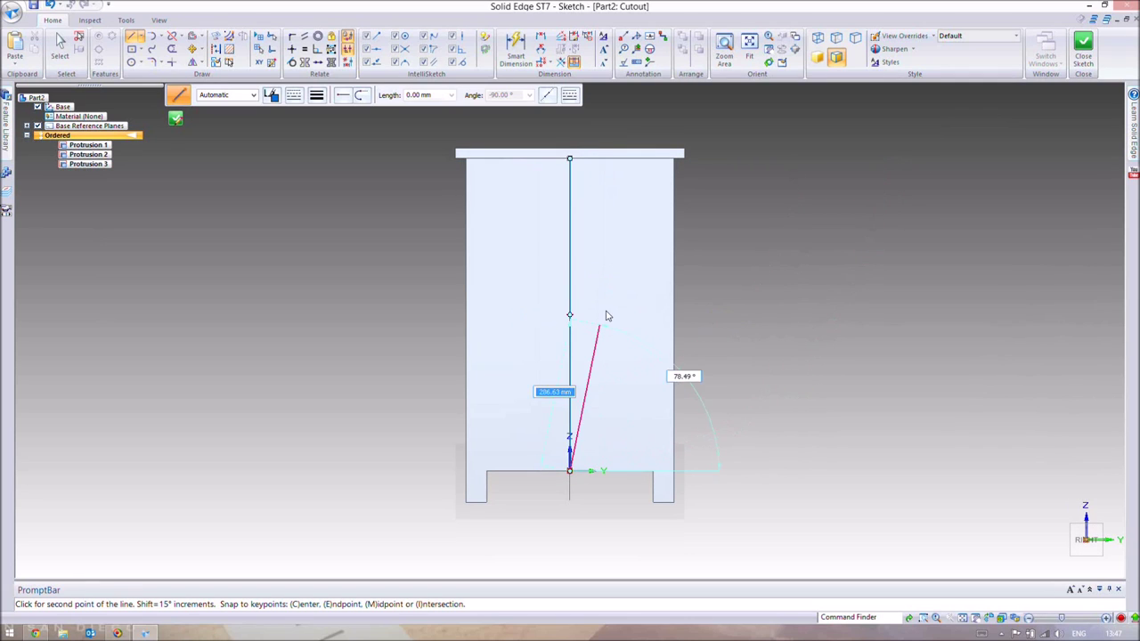
{"action": "right_click", "coordinate": [607, 312]}
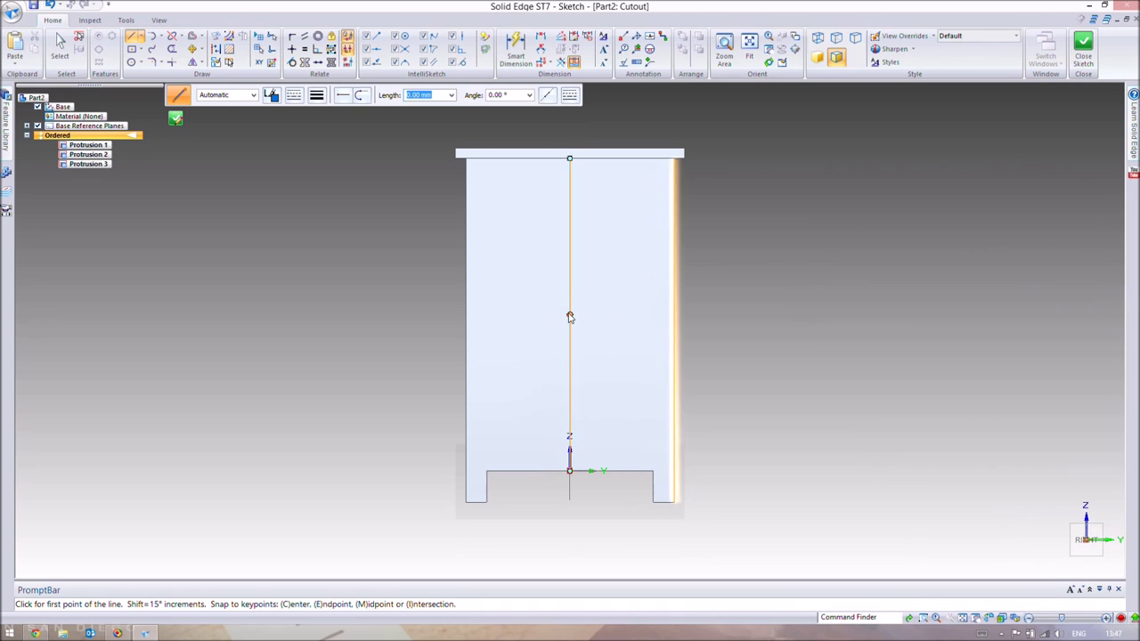
- Draw a 200 mm horizontal line from the vertical line's midpoint to the face's right edge, and trim away the vertical line's lower half
{"action": "left_click", "coordinate": [570, 317]}
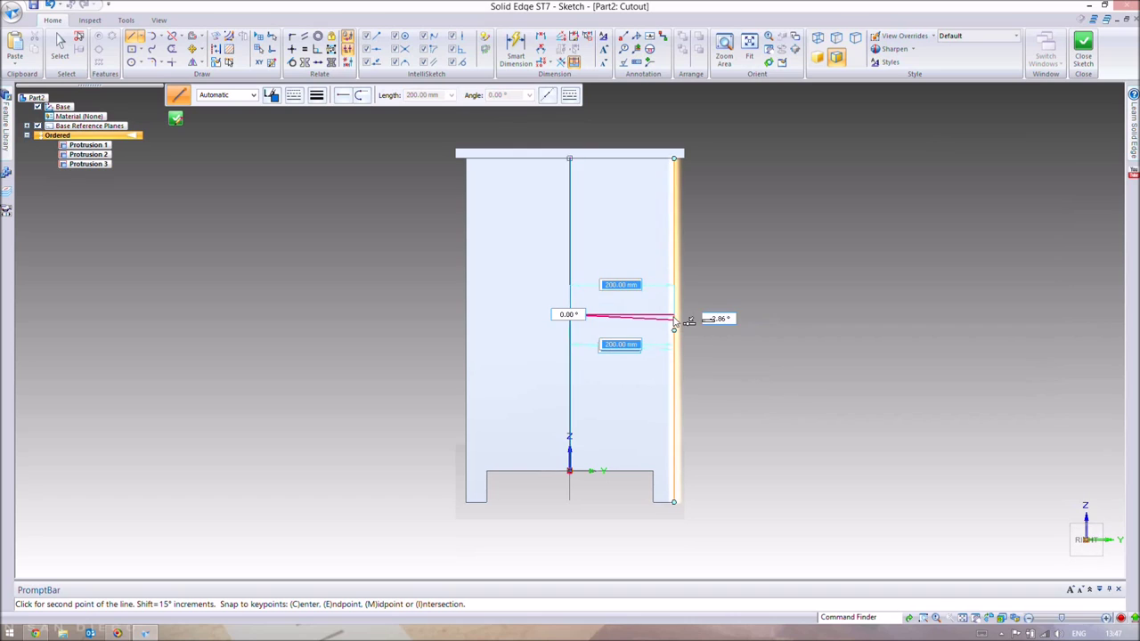
{"action": "left_click", "coordinate": [674, 315]}
{"action": "right_click", "coordinate": [739, 252]}
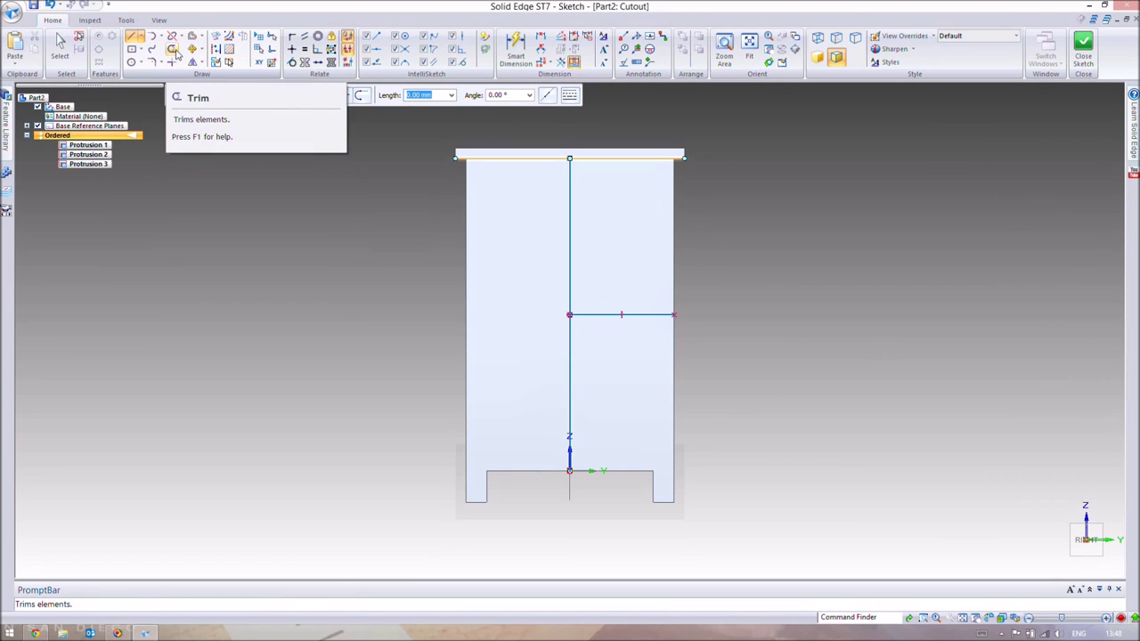
{"action": "left_click", "coordinate": [173, 50]}
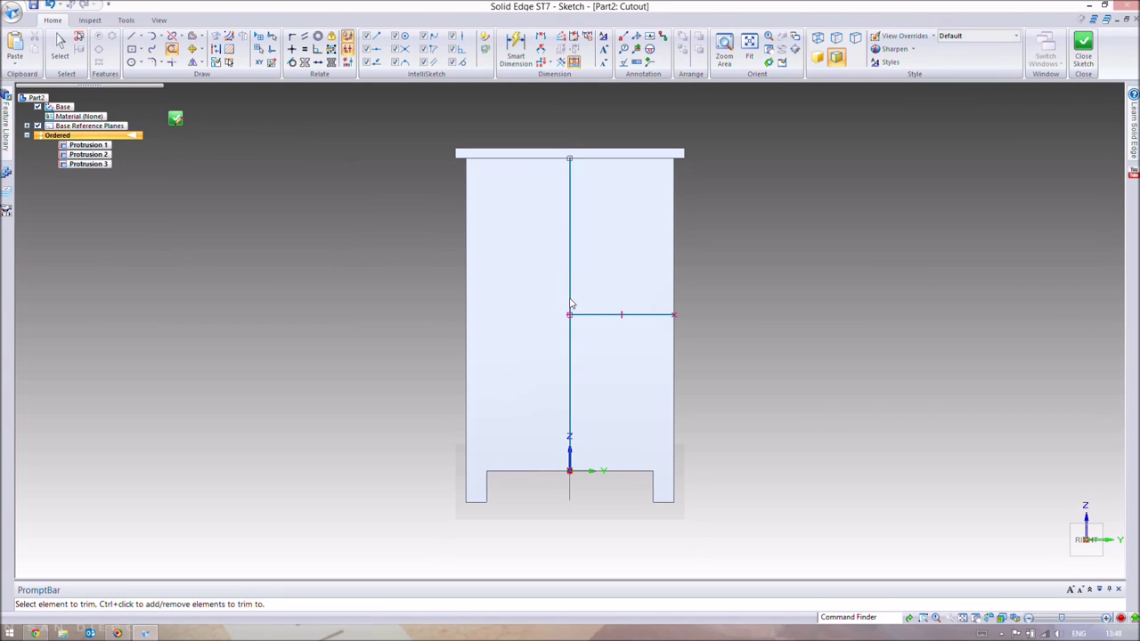
{"action": "left_click", "coordinate": [572, 362]}
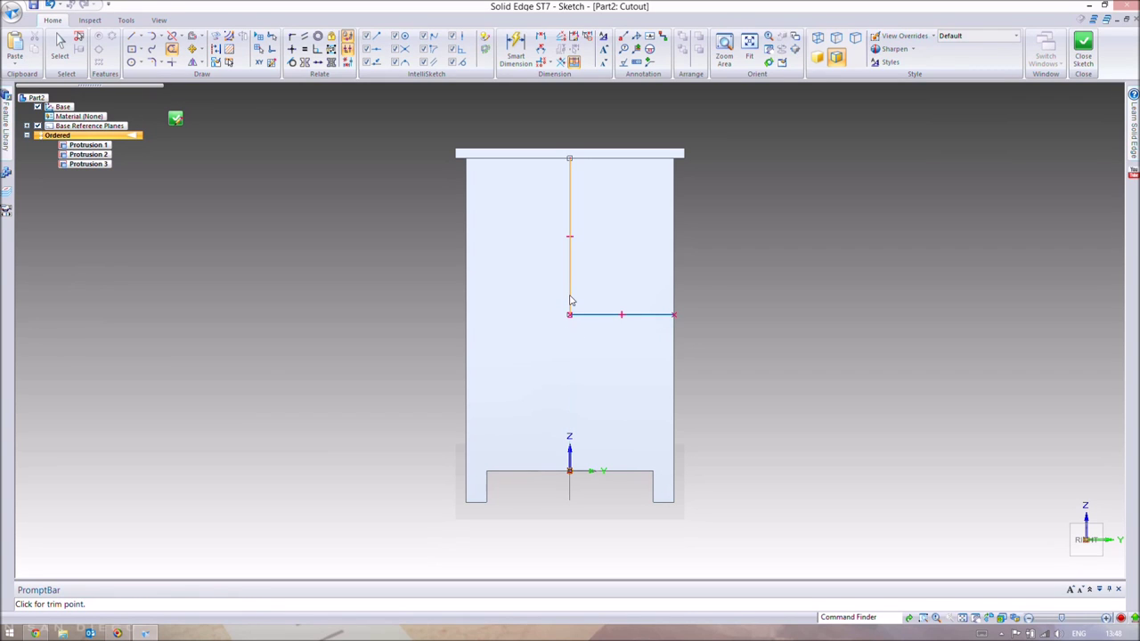
- Draw a rectangle centred on the remaining vertical line's midpoint, with width 260 mm, height 360 mm and angle -90°
{"action": "left_click", "coordinate": [133, 51]}
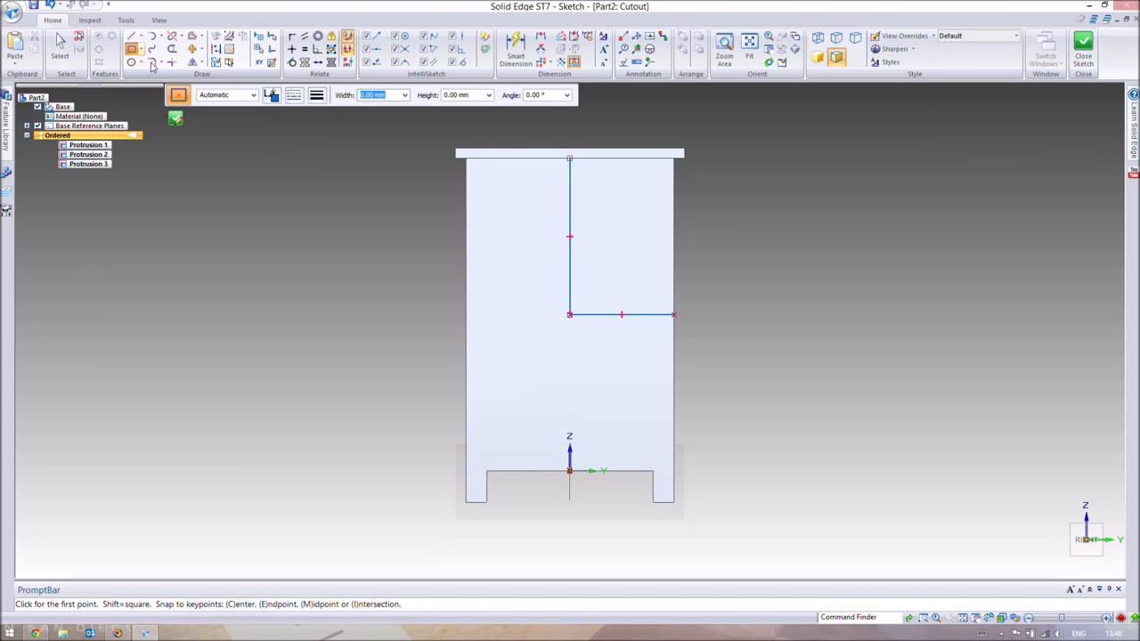
{"action": "key", "text": "Escape"}
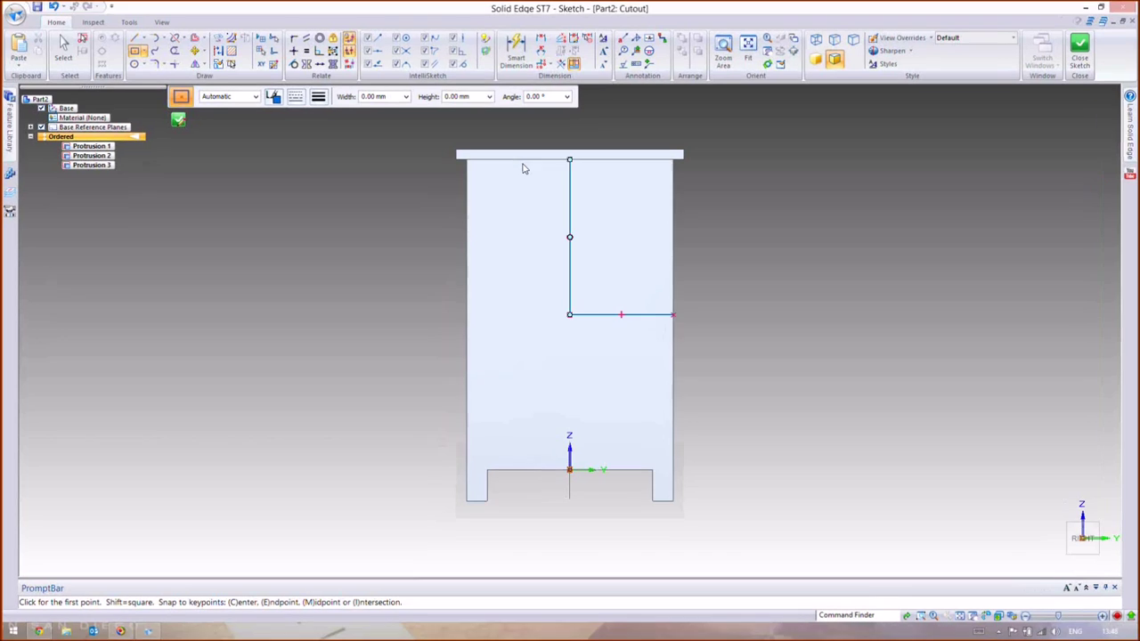
{"action": "left_click", "coordinate": [592, 227]}
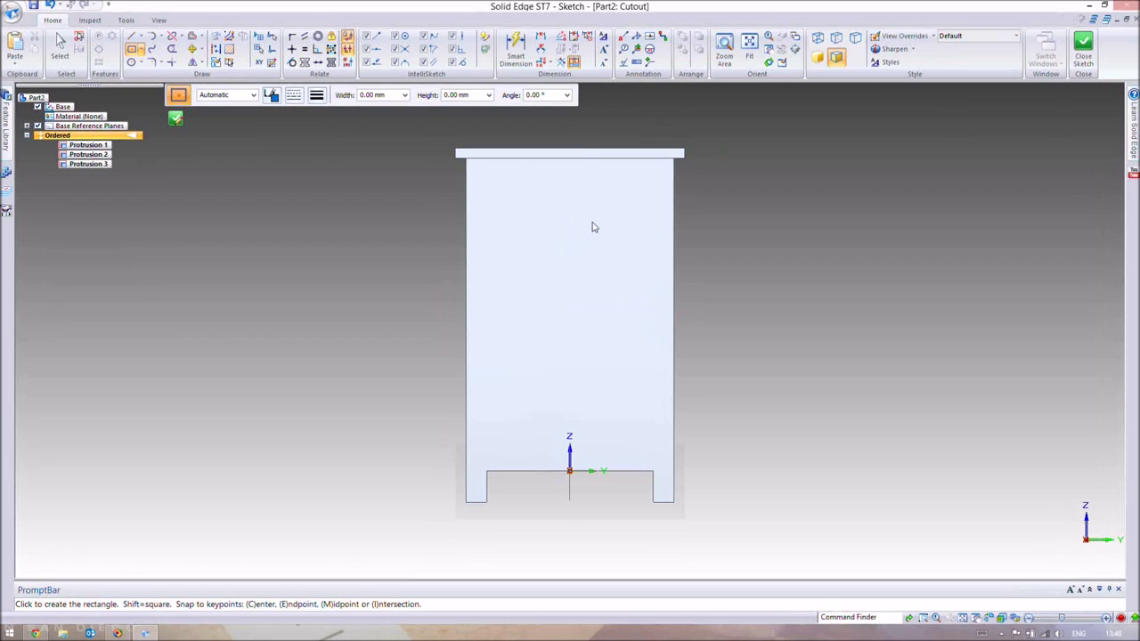
{"action": "type", "text": "26"}
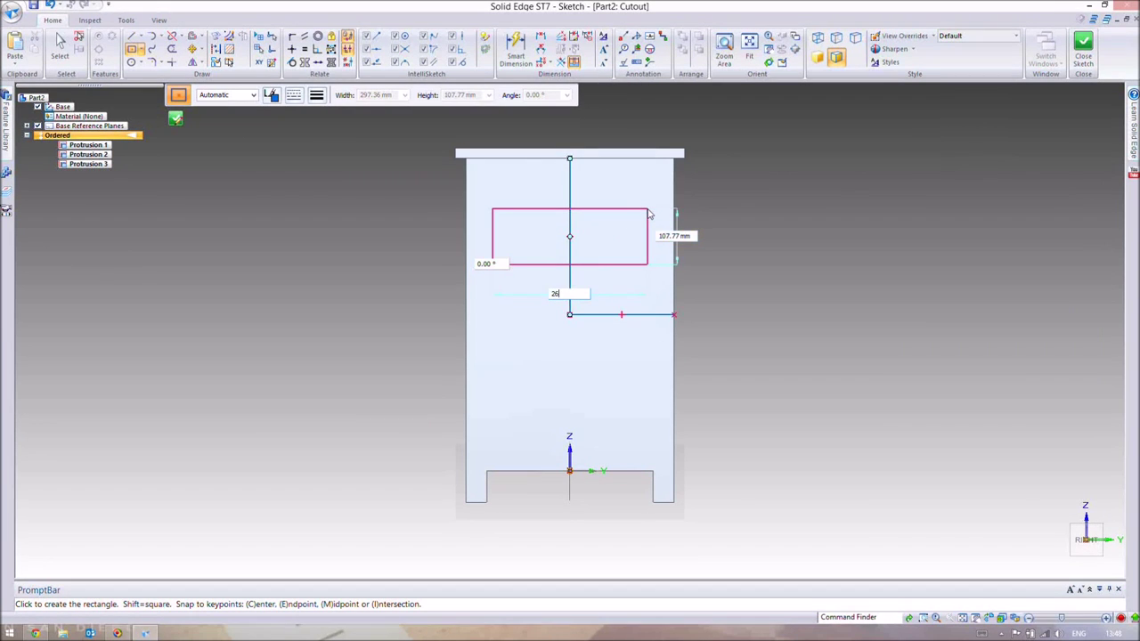
{"action": "type", "text": "0"}
{"action": "key", "text": "Tab"}
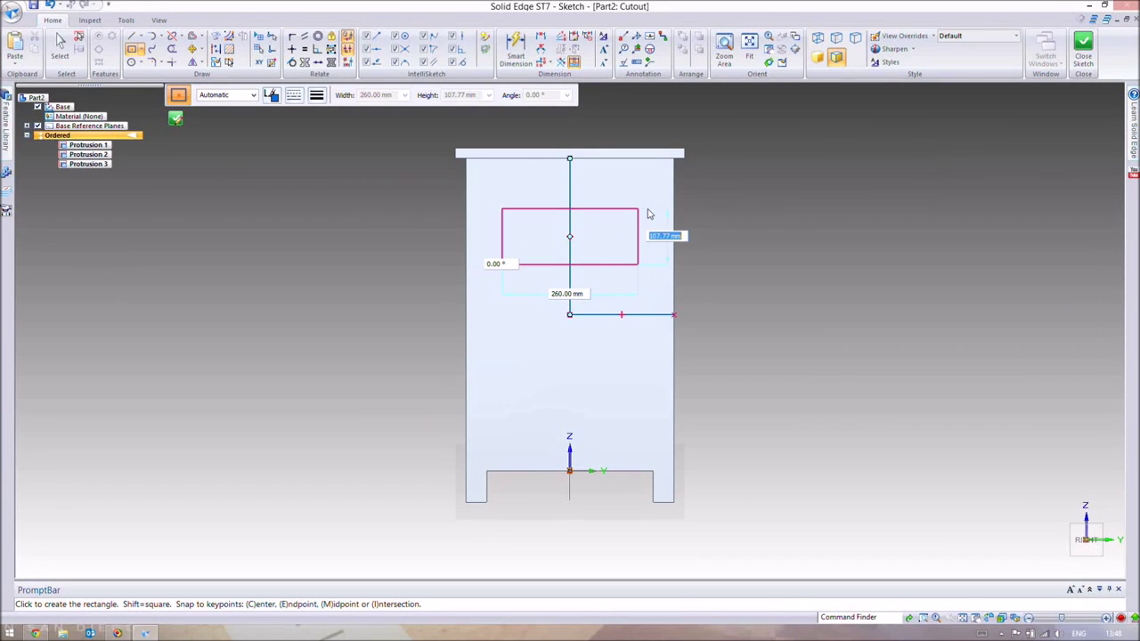
{"action": "type", "text": "360"}
{"action": "key", "text": "Return"}
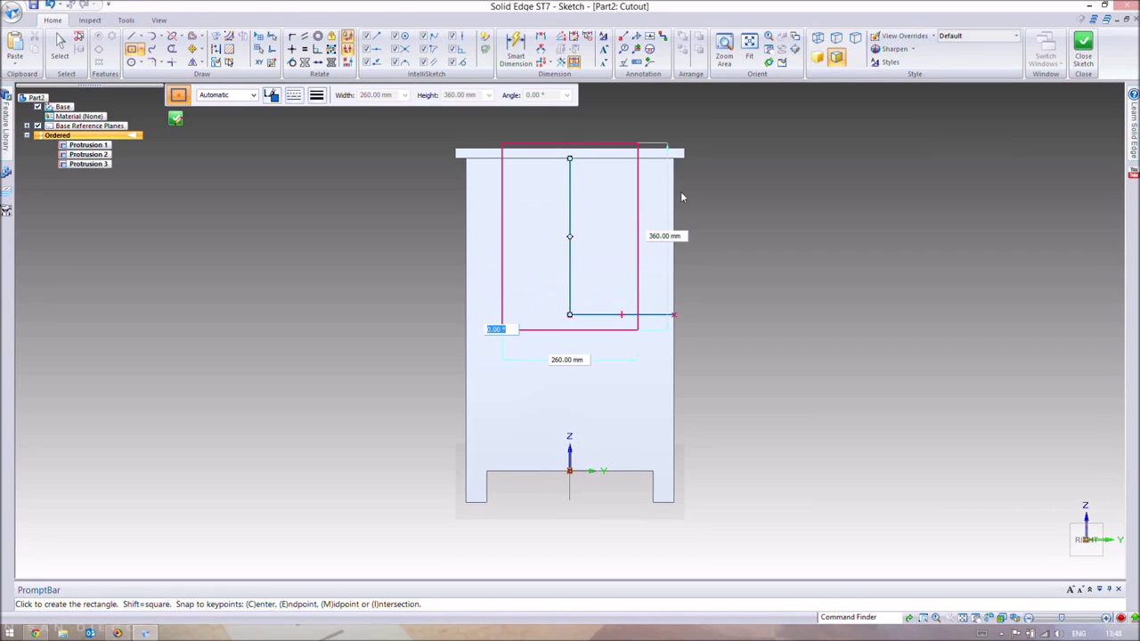
{"action": "scroll", "coordinate": [605, 311], "scroll_direction": "down", "scroll_amount": 1}
{"action": "key", "text": "Escape"}
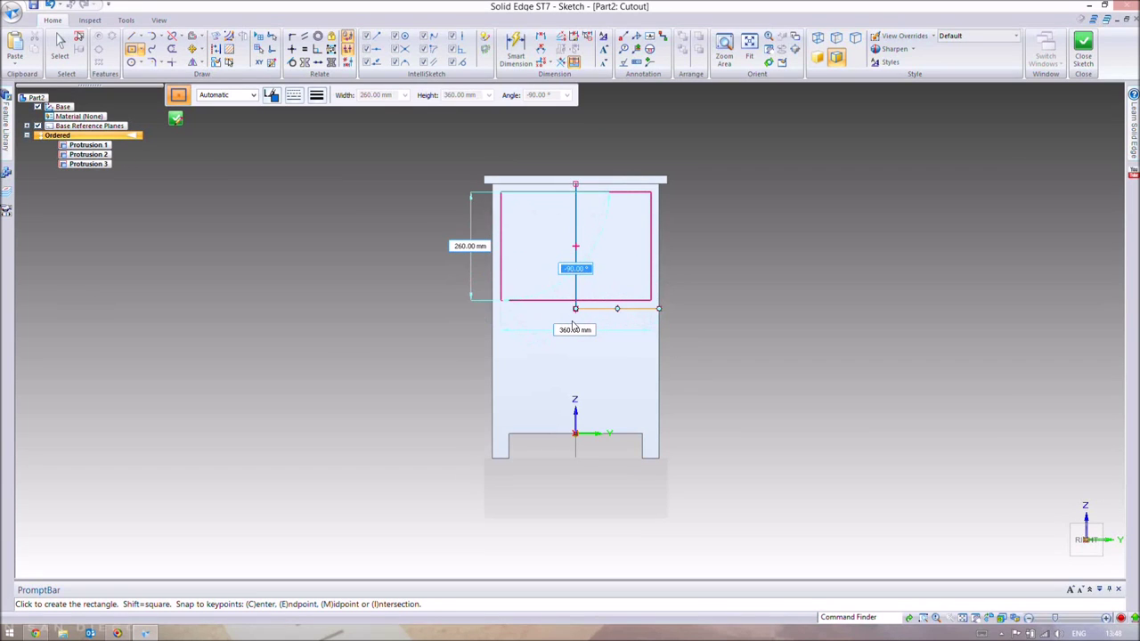
{"action": "left_click", "coordinate": [573, 326]}
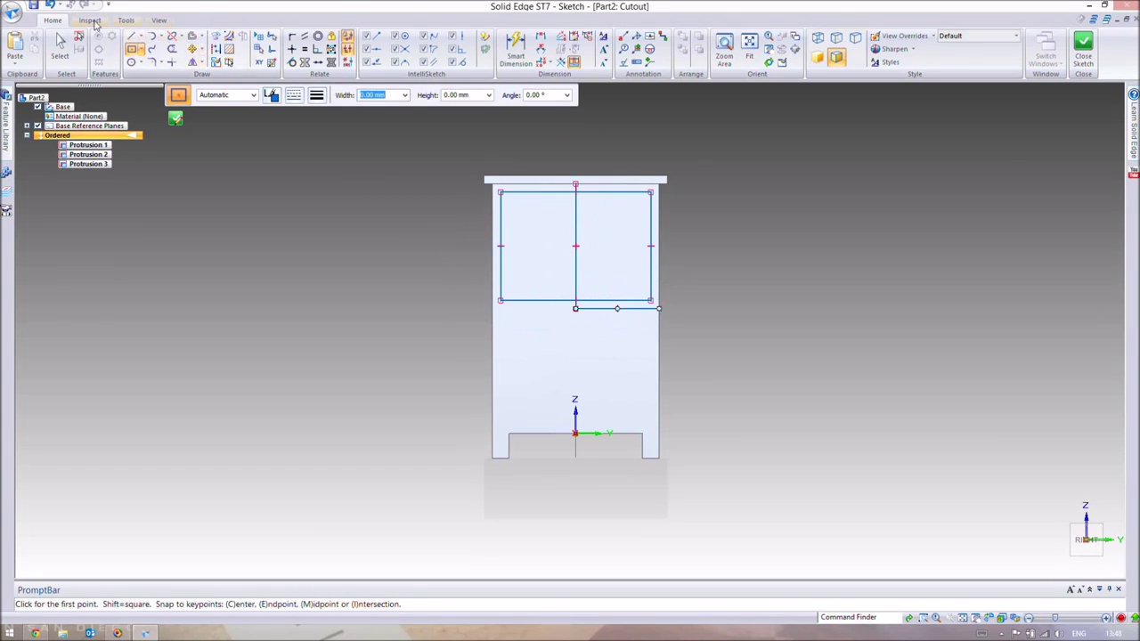
- Draw a vertical line from the horizontal line's inner end to the bottom edge's midpoint, and centre a 260 mm by 360 mm rectangle on its midpoint
{"action": "left_click", "coordinate": [131, 39]}
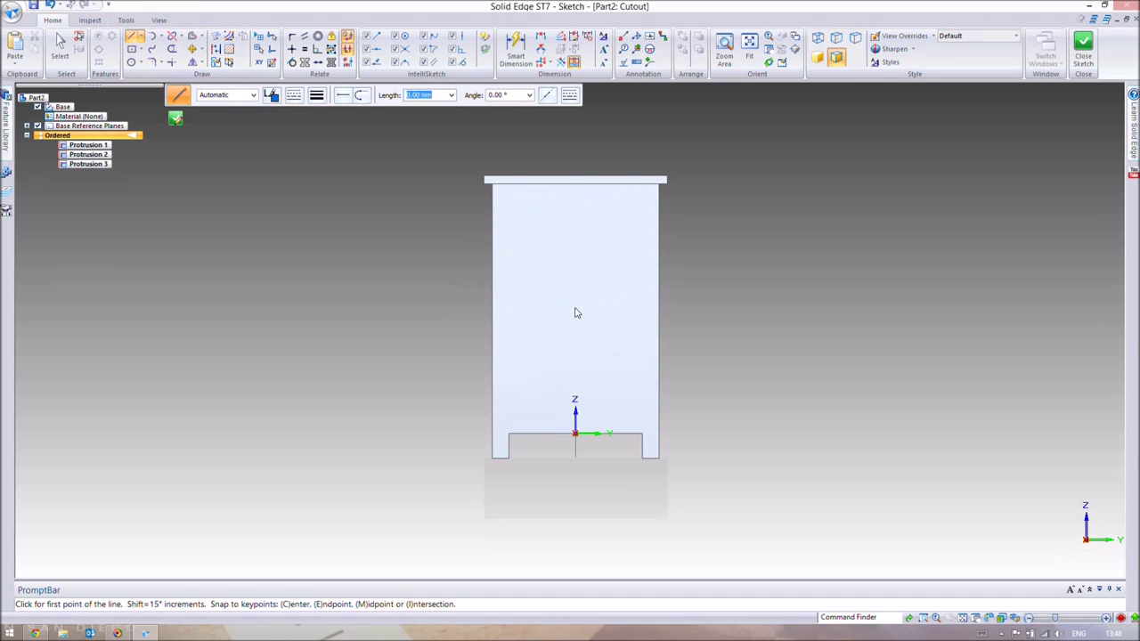
{"action": "left_click", "coordinate": [576, 308]}
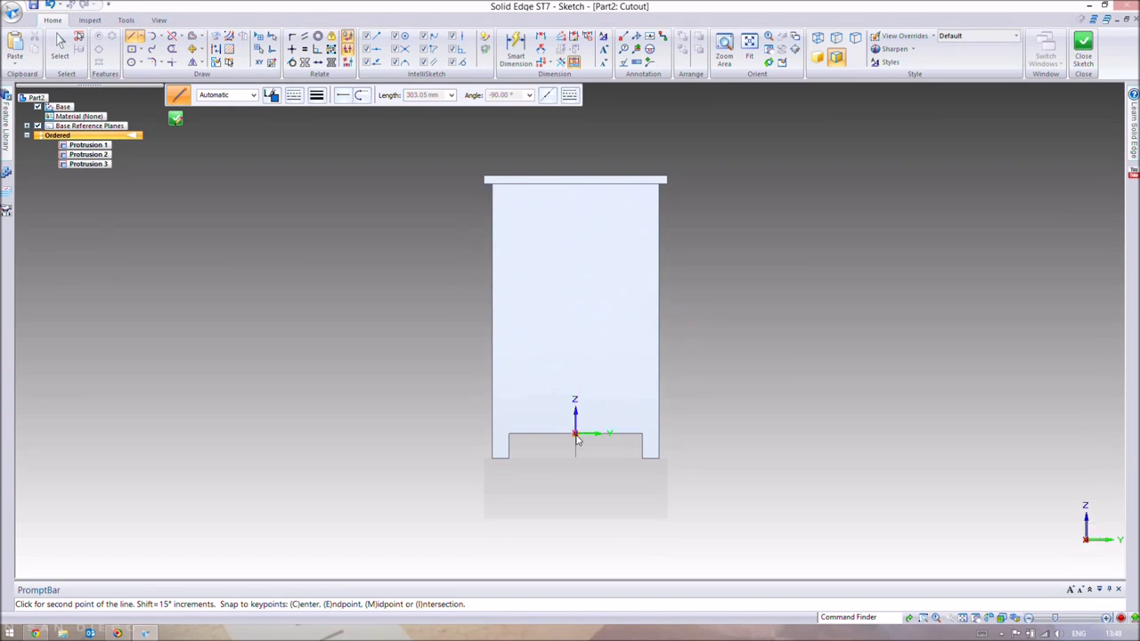
{"action": "left_click", "coordinate": [132, 49]}
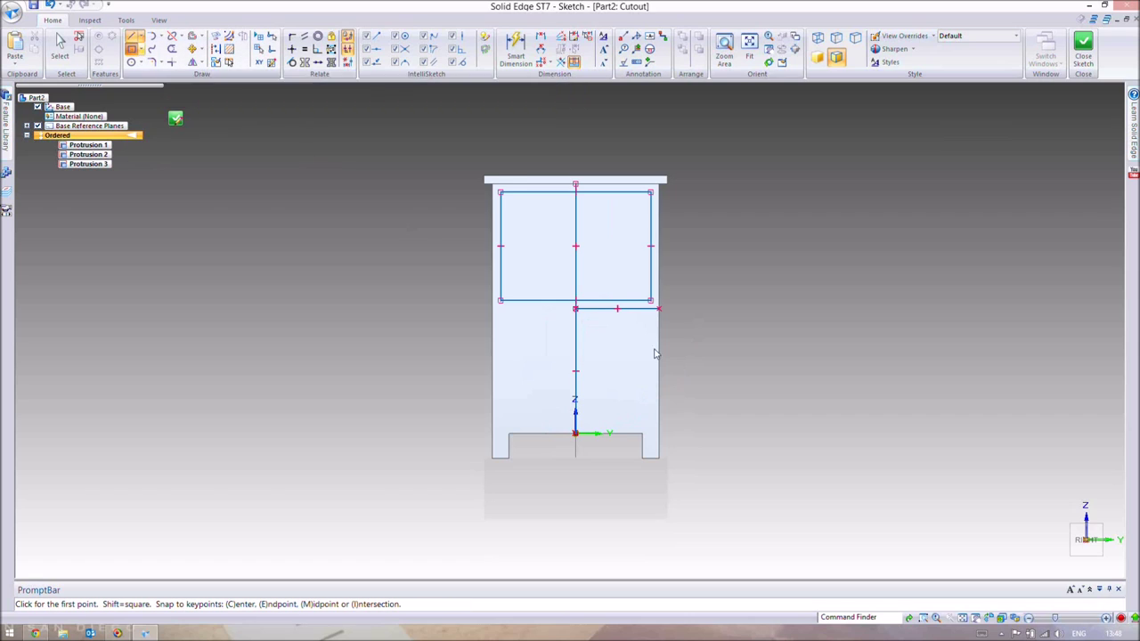
{"action": "left_click", "coordinate": [575, 371]}
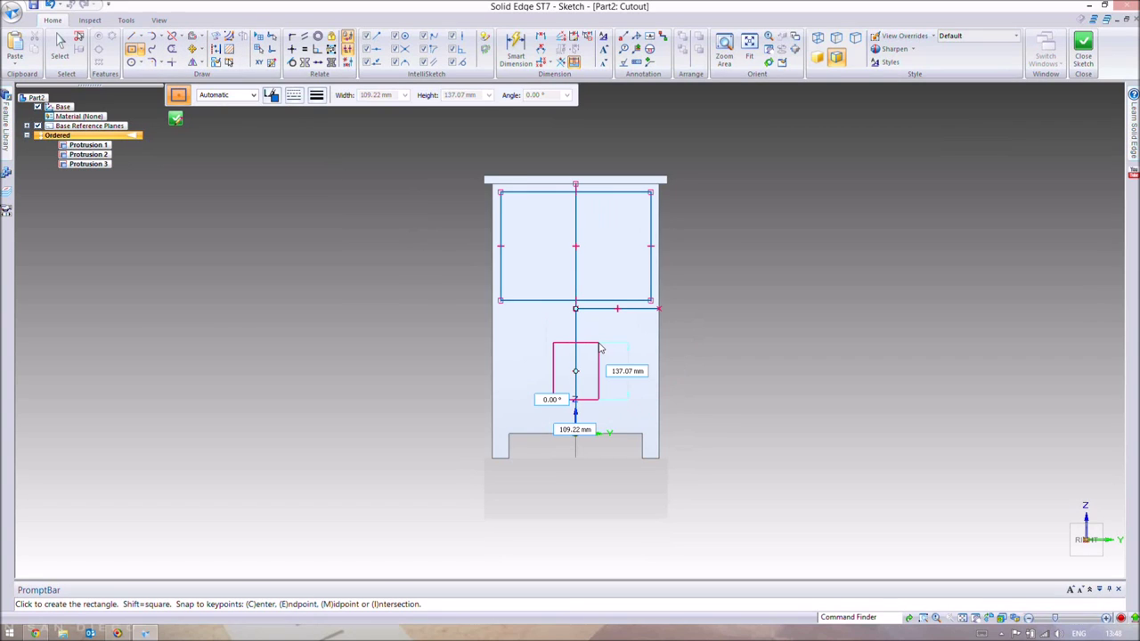
{"action": "type", "text": "360"}
{"action": "key", "text": "Tab"}
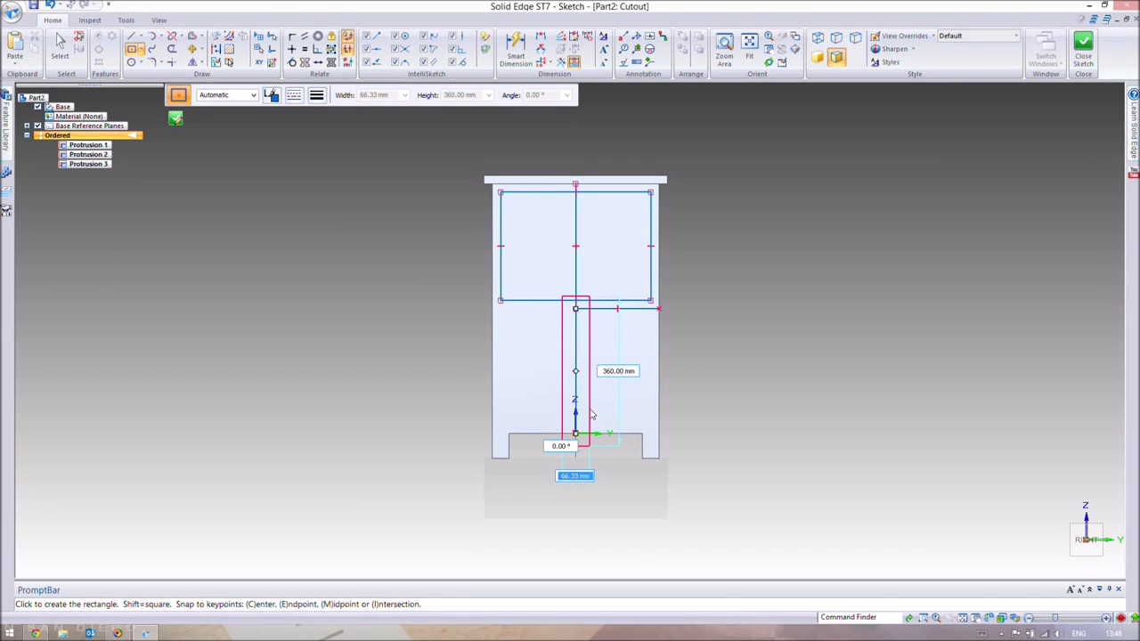
{"action": "type", "text": "260"}
{"action": "key", "text": "Tab"}
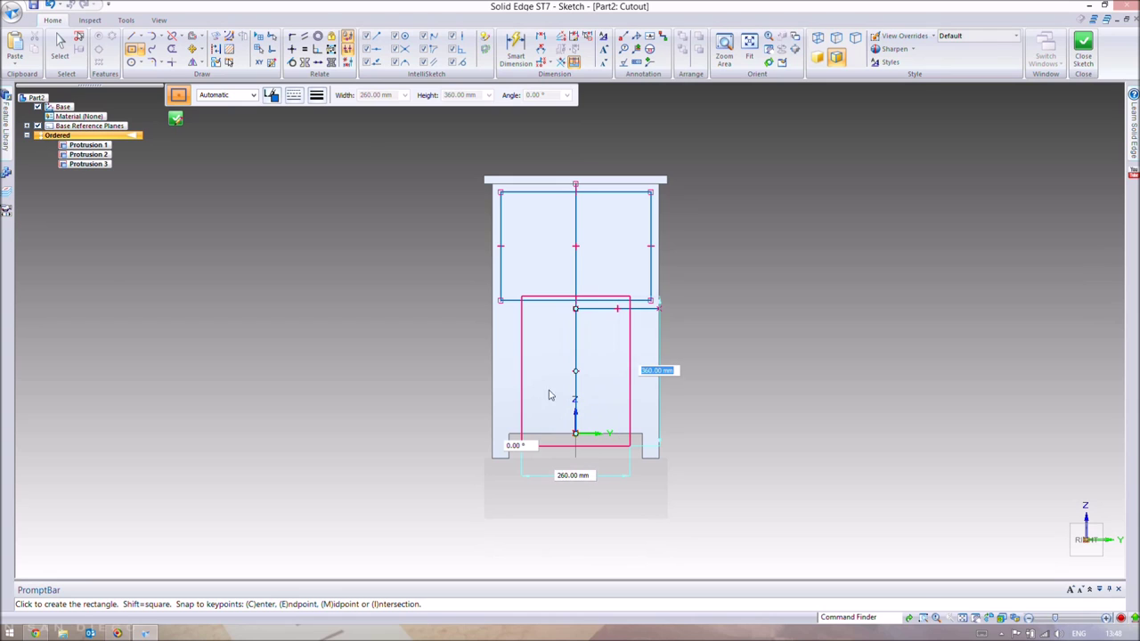